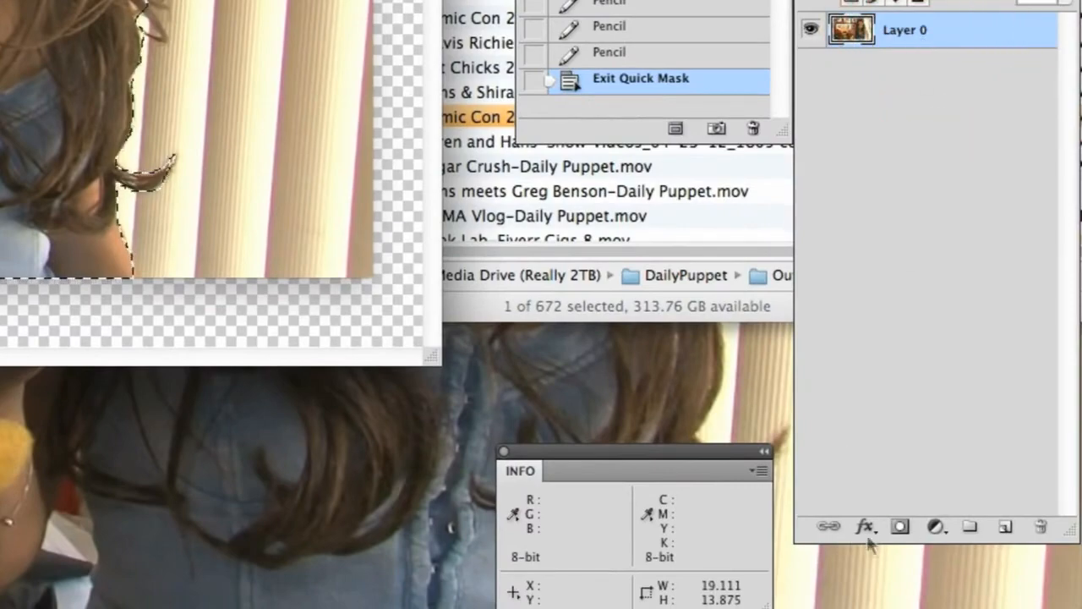
Add a layer mask to Layer 0 from the active selection around the puppet and the woman
click(902, 528)
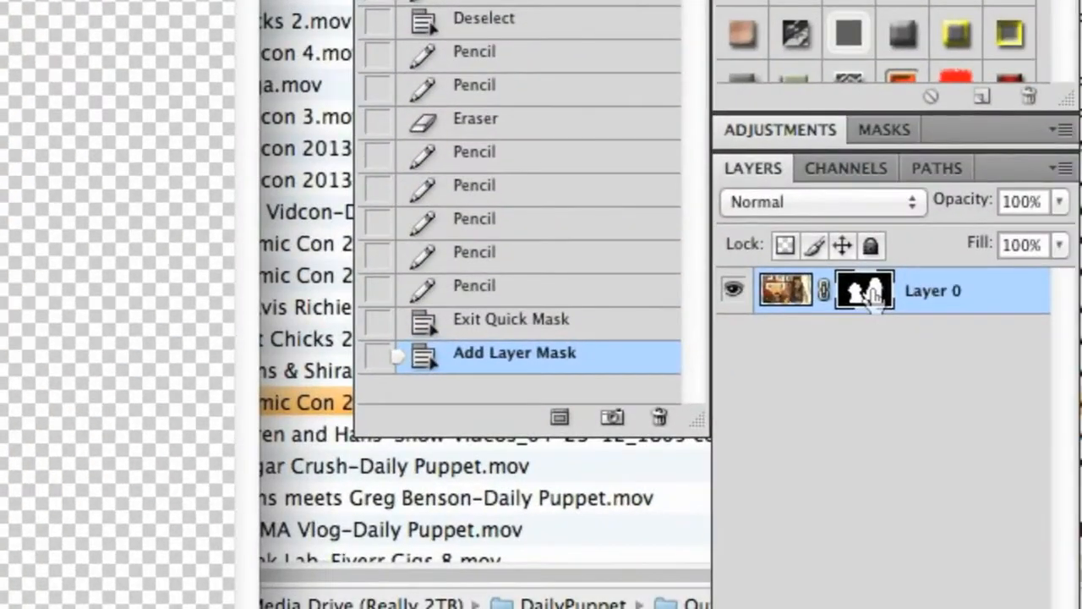
click(900, 203)
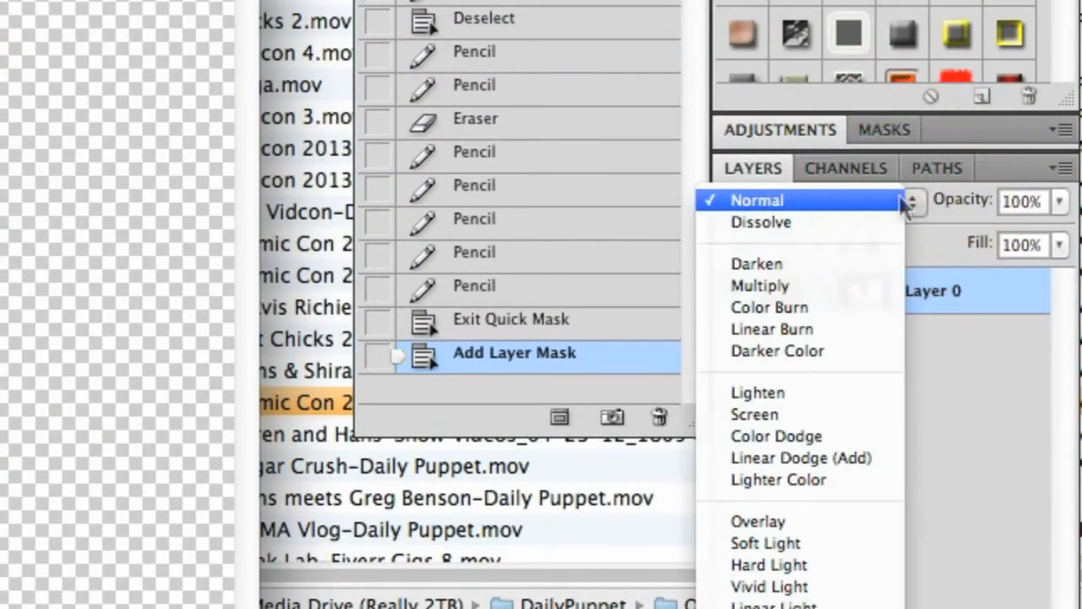
click(903, 201)
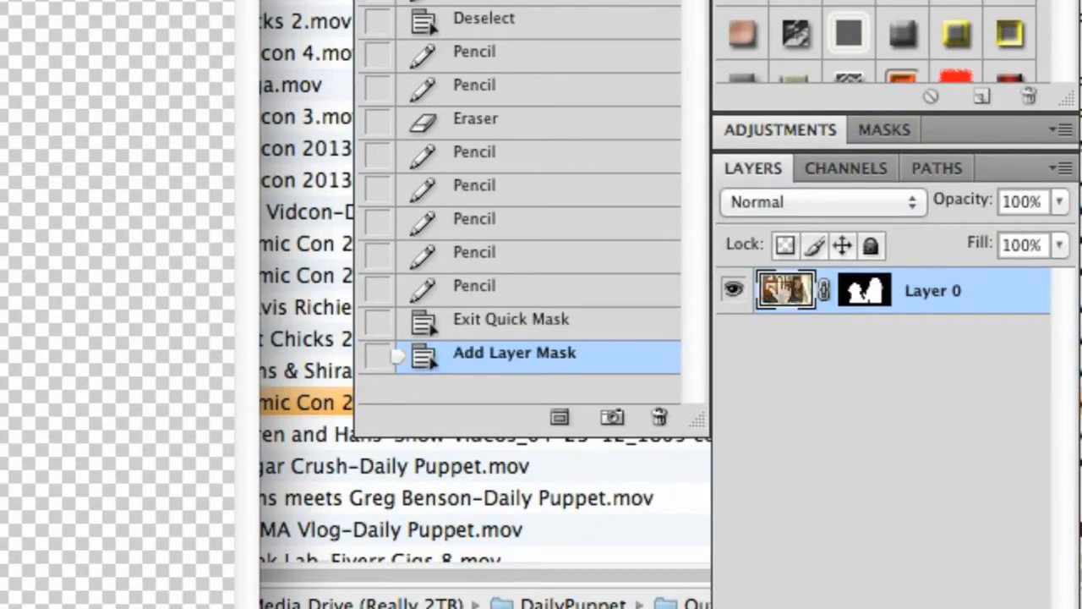
Paint on the layer mask to hide part of the woman's outstretched thumb and paint it back in
click(879, 292)
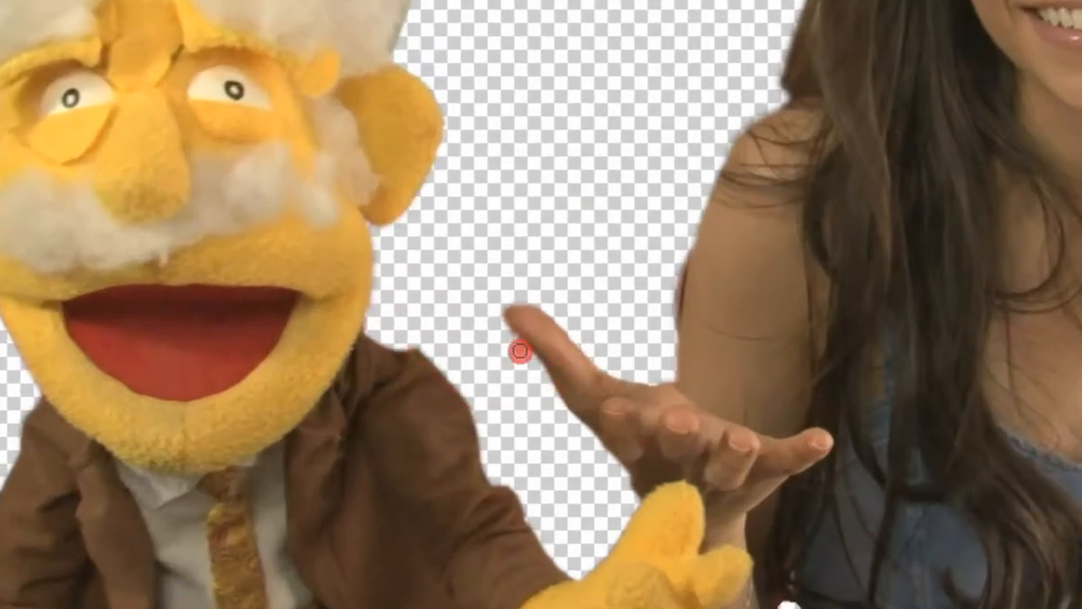
drag(585, 317, 590, 346)
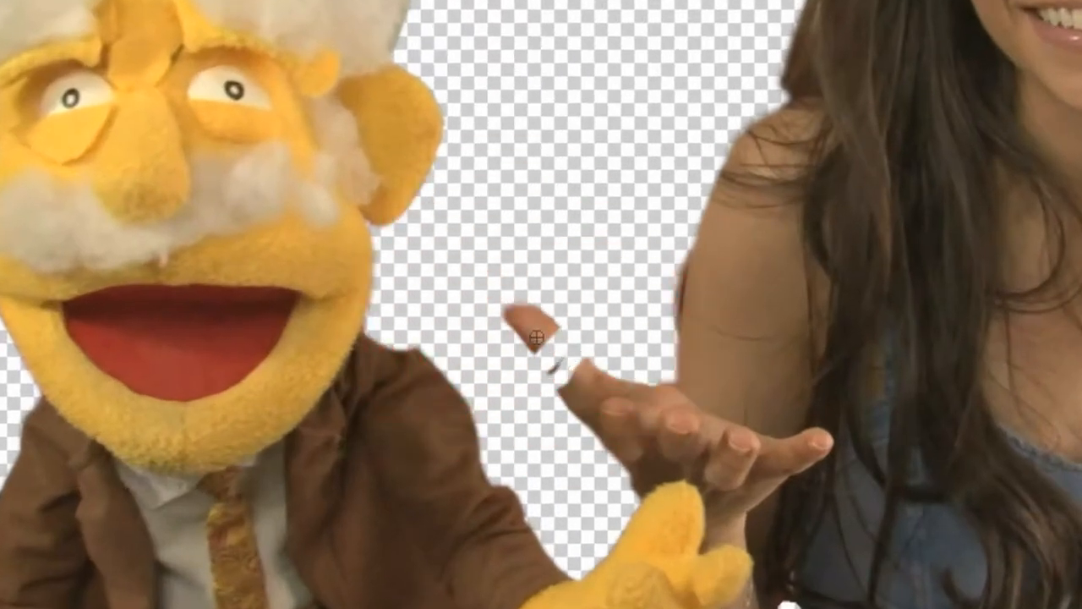
mouse_move(558, 374)
mouse_down()
mouse_move(583, 386)
mouse_move(561, 340)
mouse_up()
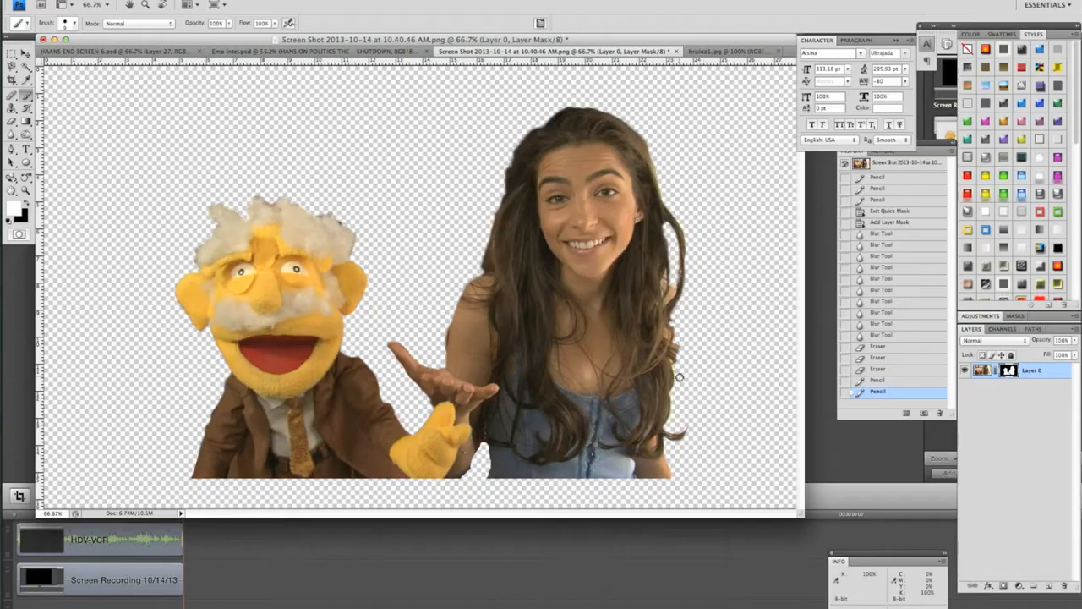
Copy the masked cutout of the puppet and woman into the Emo Intel.psd document and position it over the artwork
click(268, 51)
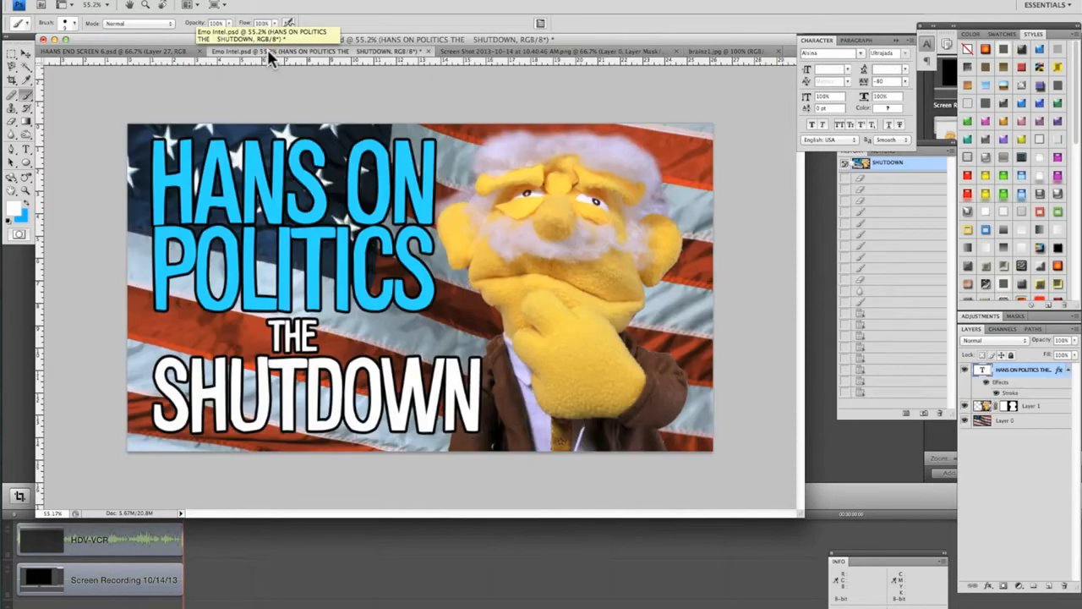
click(617, 51)
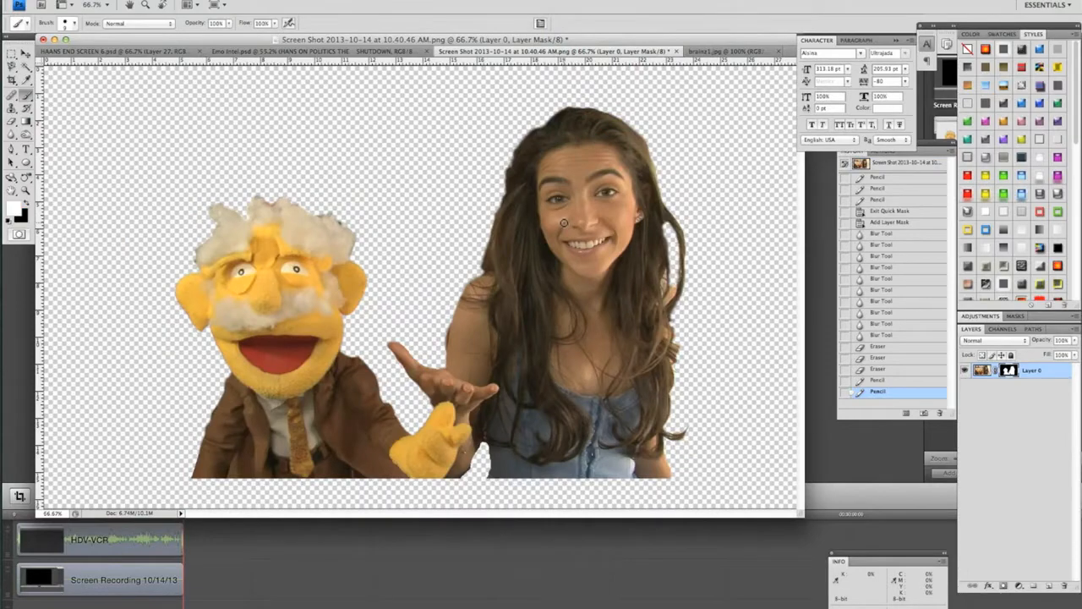
key(v)
drag(580, 228, 471, 194)
drag(550, 234, 564, 221)
Free Transform the cutout, lowering it to the canvas's bottom edge and rotating it about -3.4°
key(super+t)
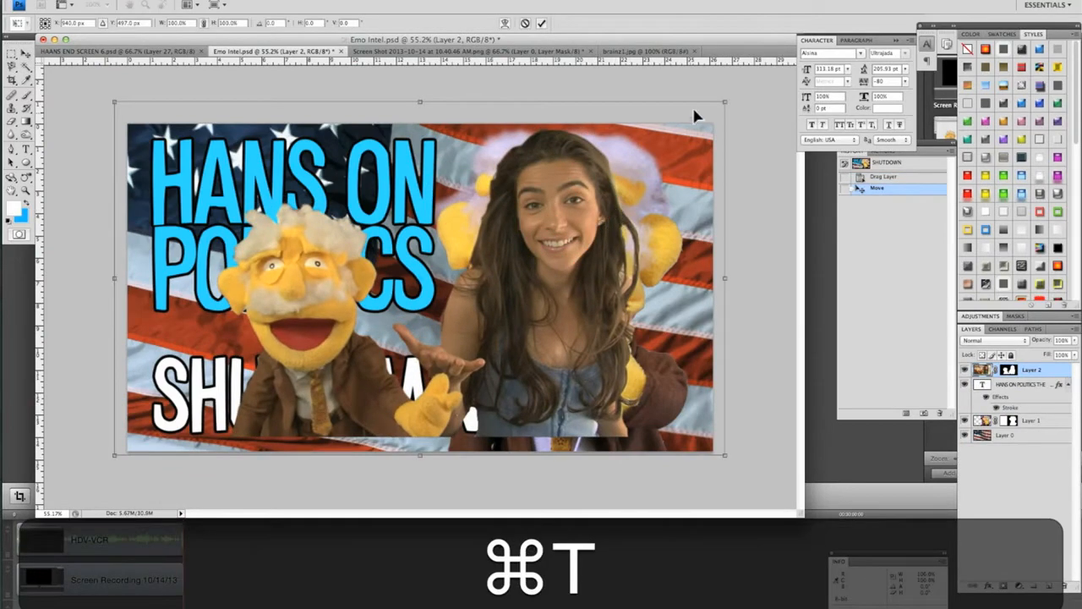
drag(608, 163, 607, 181)
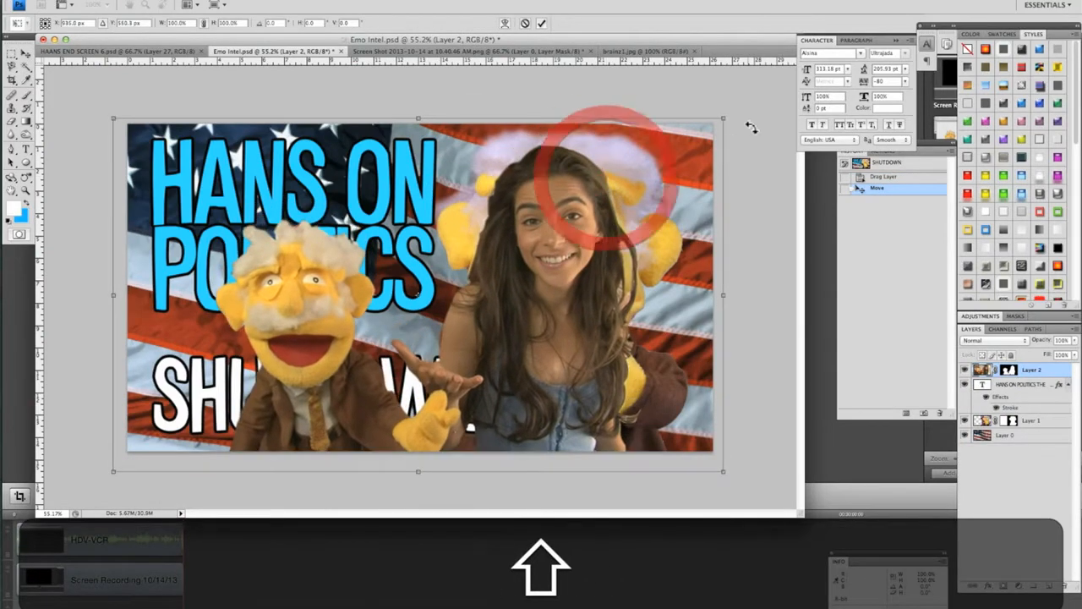
drag(752, 140, 746, 116)
mouse_move(681, 427)
mouse_down()
mouse_move(657, 430)
mouse_move(662, 420)
mouse_up()
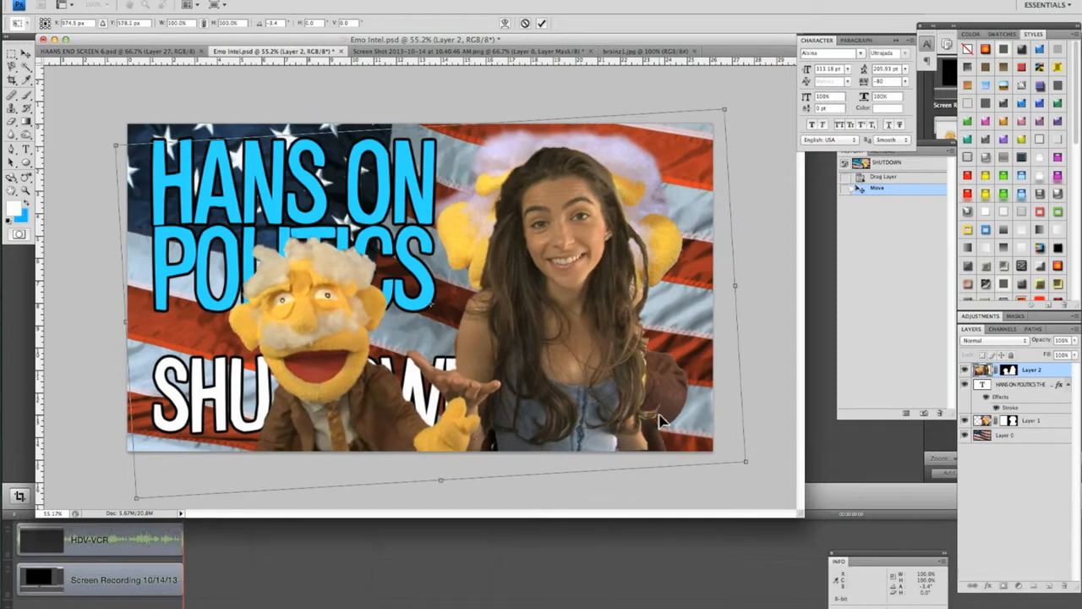
key(Return)
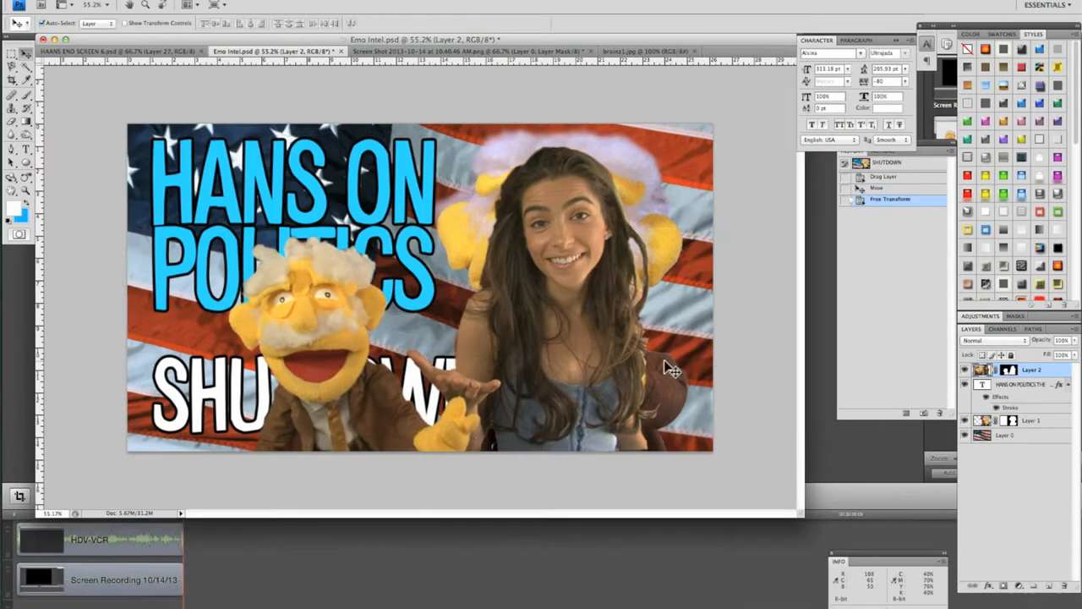
Hide the flag background Layer 0 and the old puppet picture on Layer 1
click(964, 434)
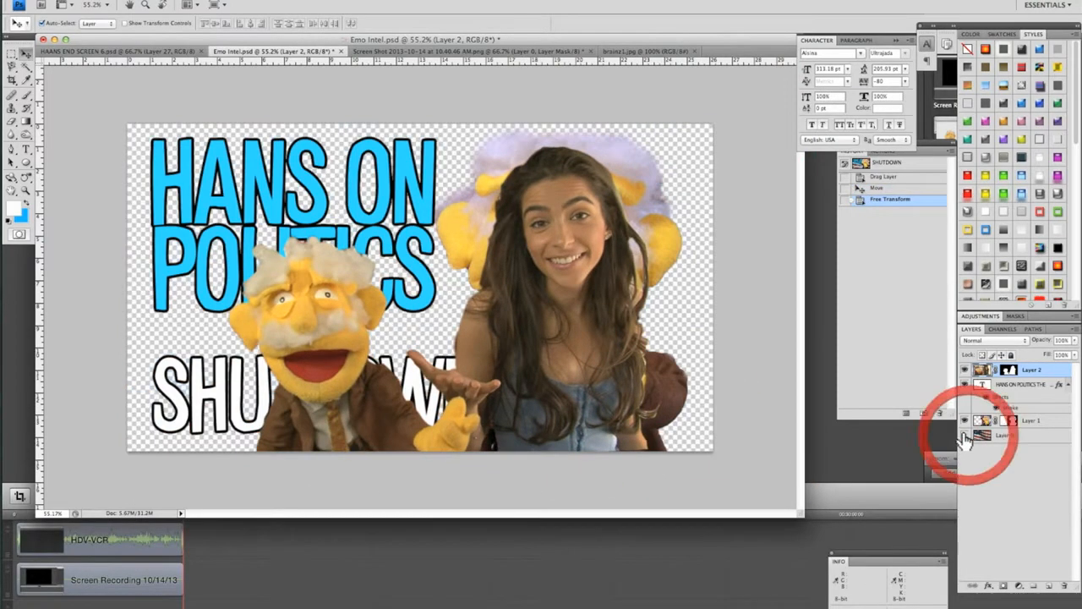
click(964, 420)
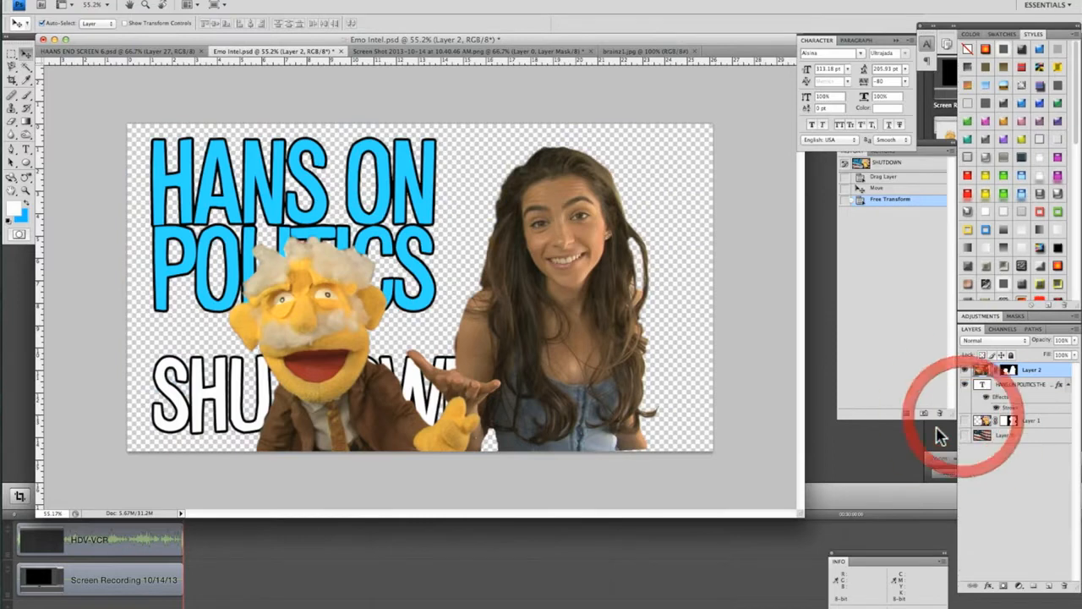
Insert a line break before the N of ON in the HANS ON POLITICS title and hide that text layer
click(1026, 384)
key(t)
double_click(300, 173)
click(387, 146)
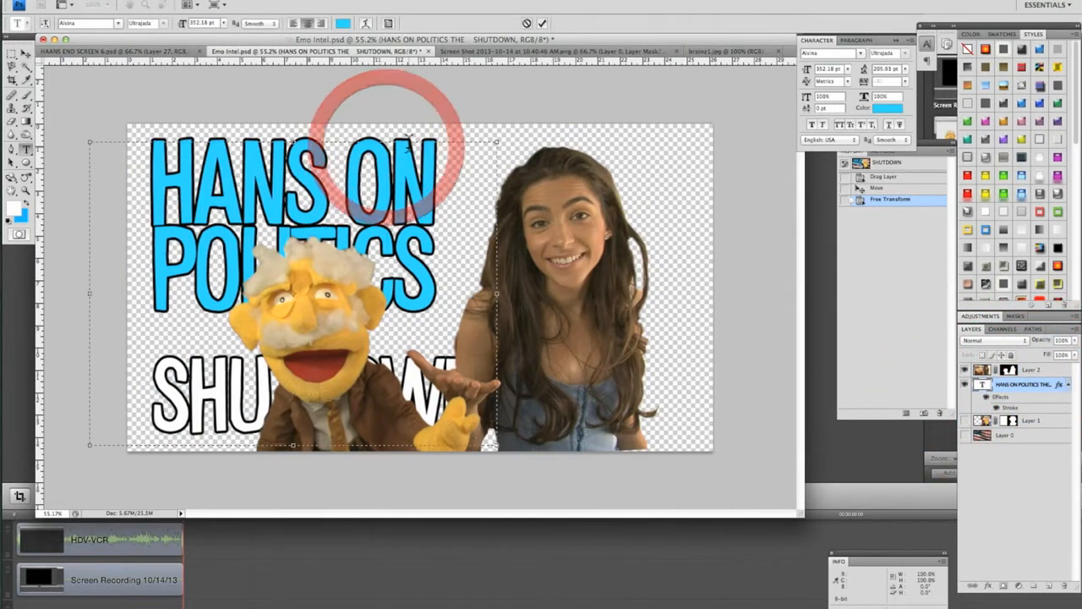
key(Return)
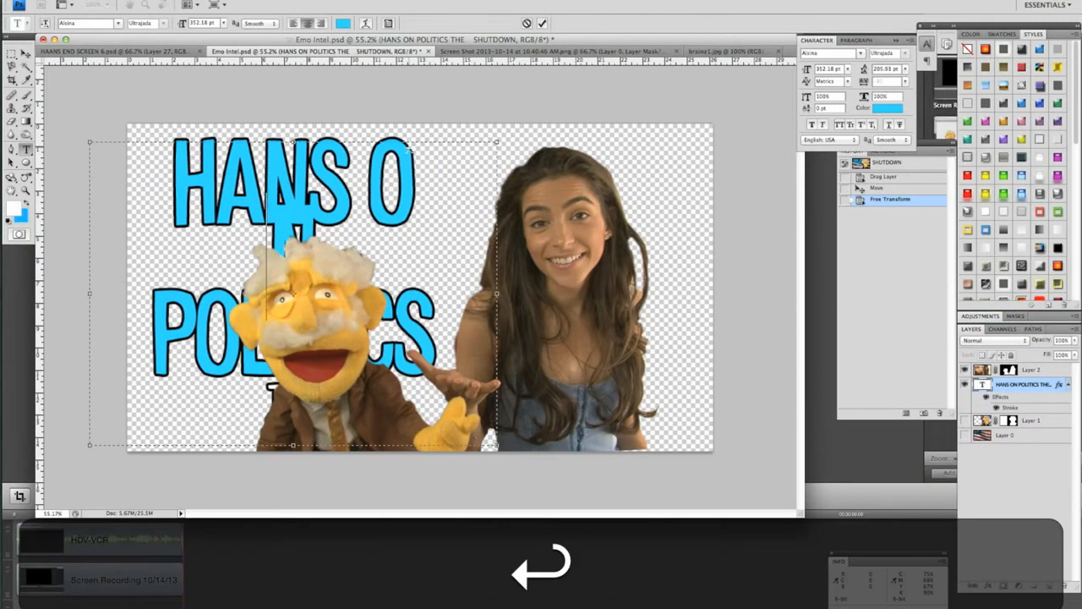
click(966, 386)
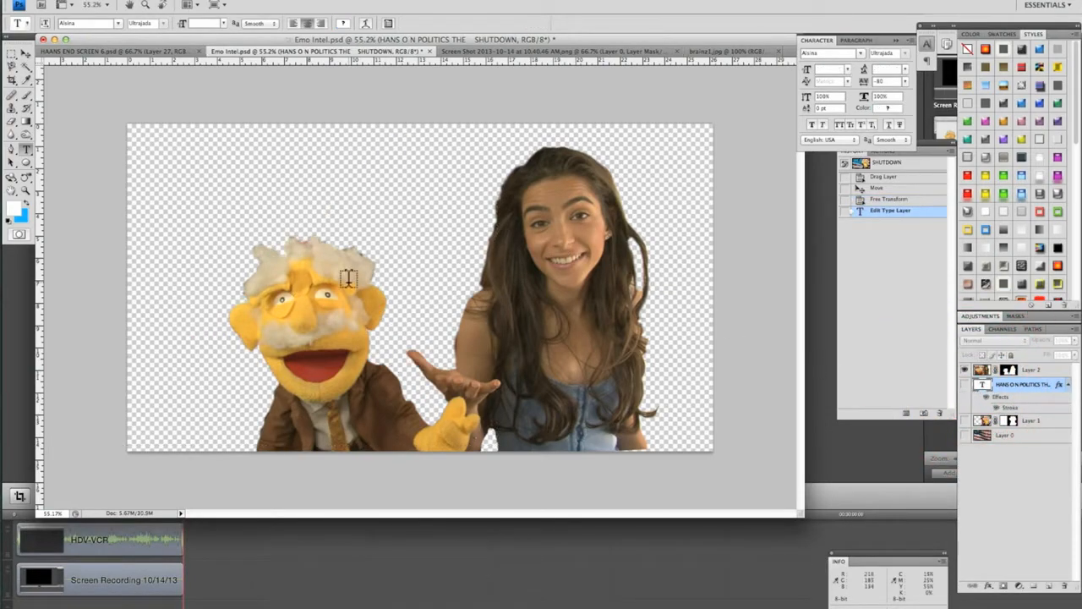
Add a new text layer near the canvas's upper-left corner reading "Emotional Intelligence"
key(t)
click(149, 179)
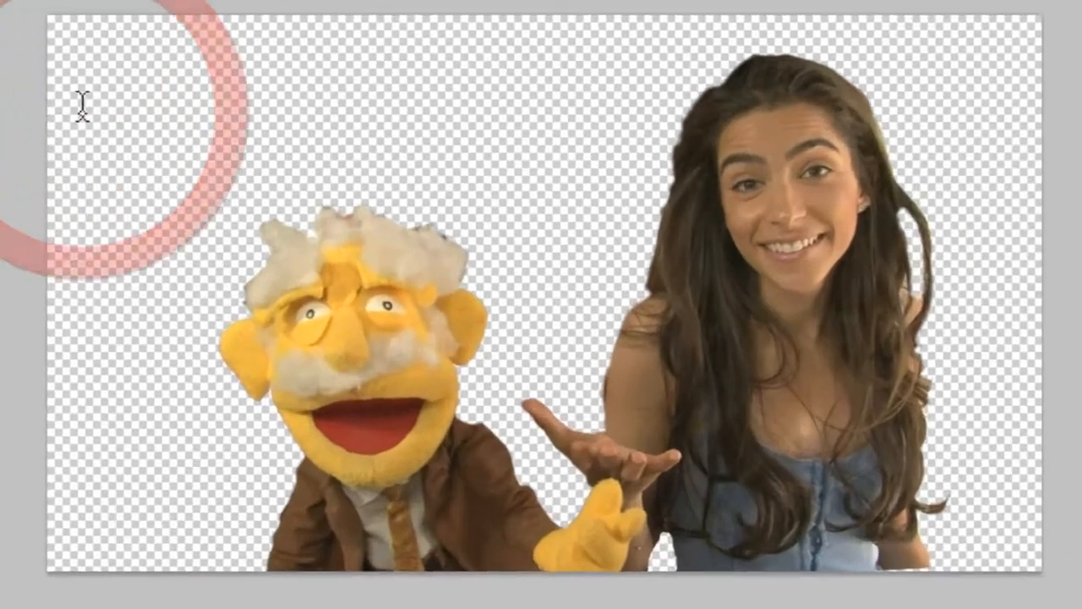
text(Emotional )
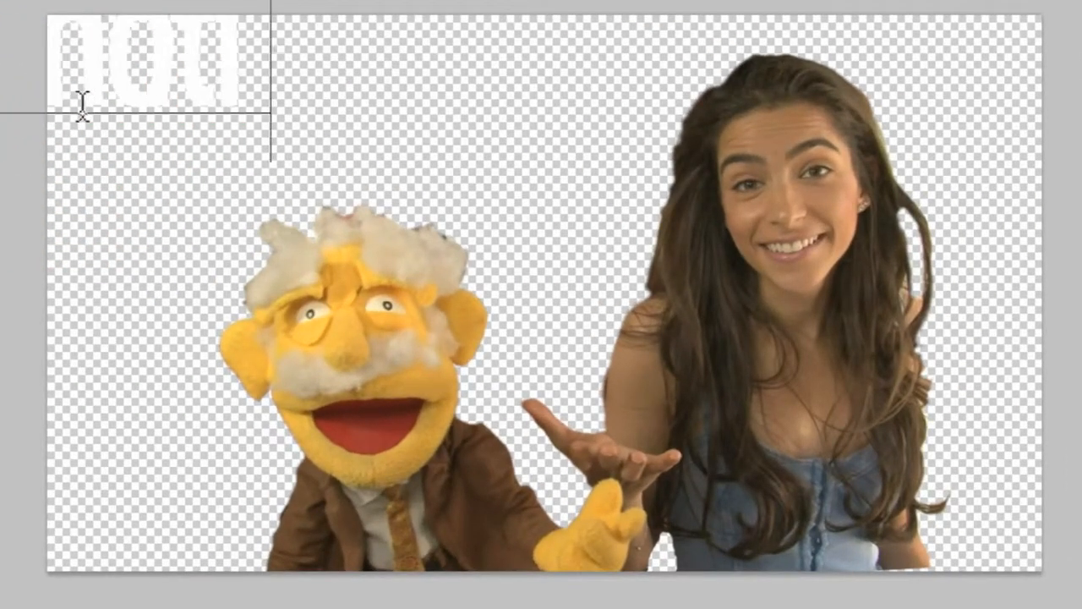
text(Inte)
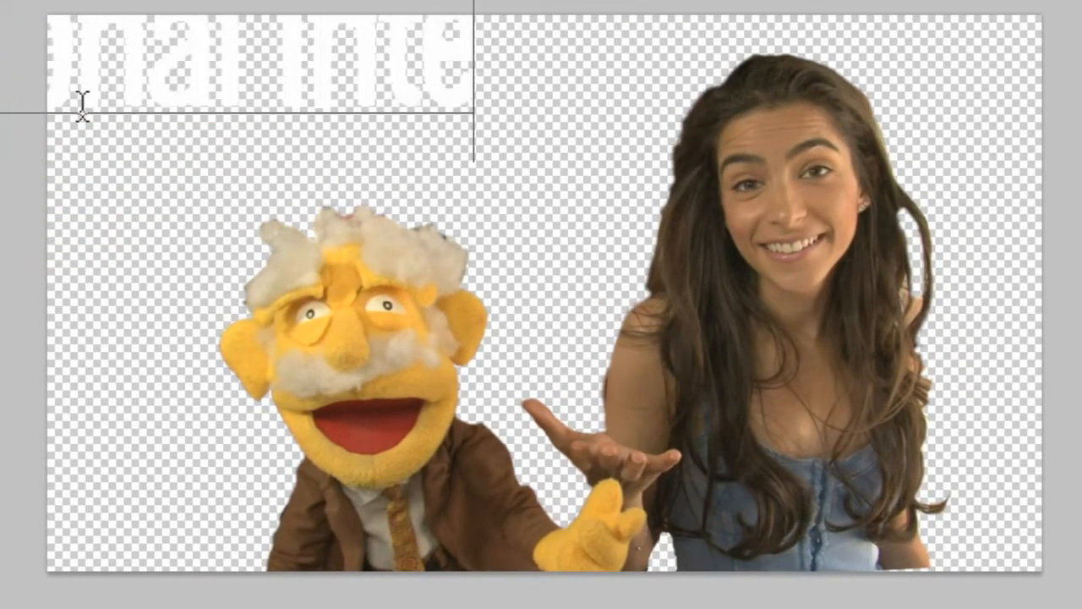
text(lligence)
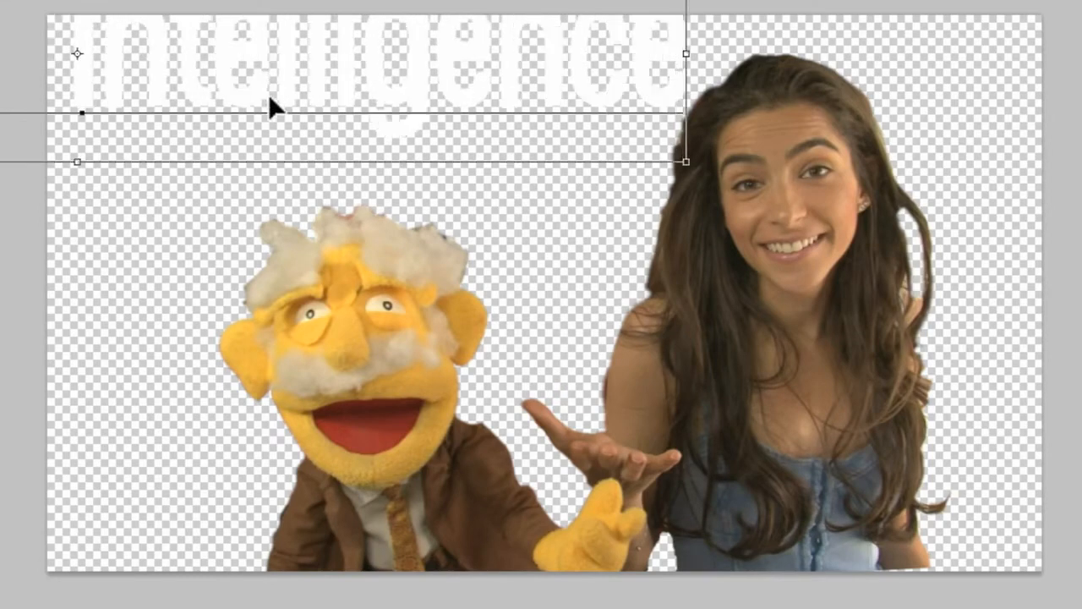
Left-align the Emotional Intelligence text and move it down so its first line lies inside the canvas
key(ctrl+a)
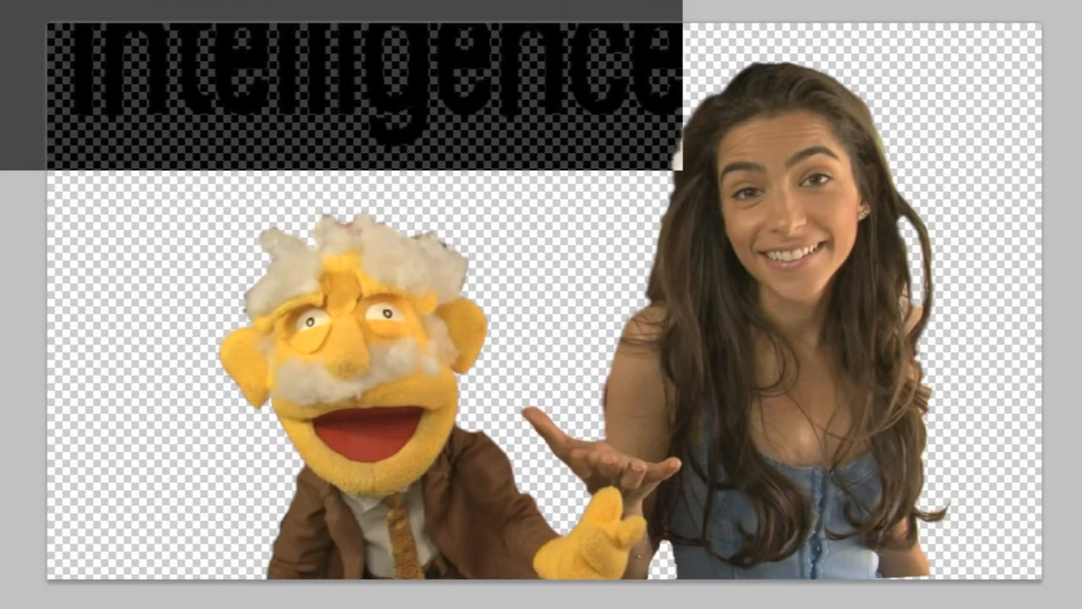
click(329, 64)
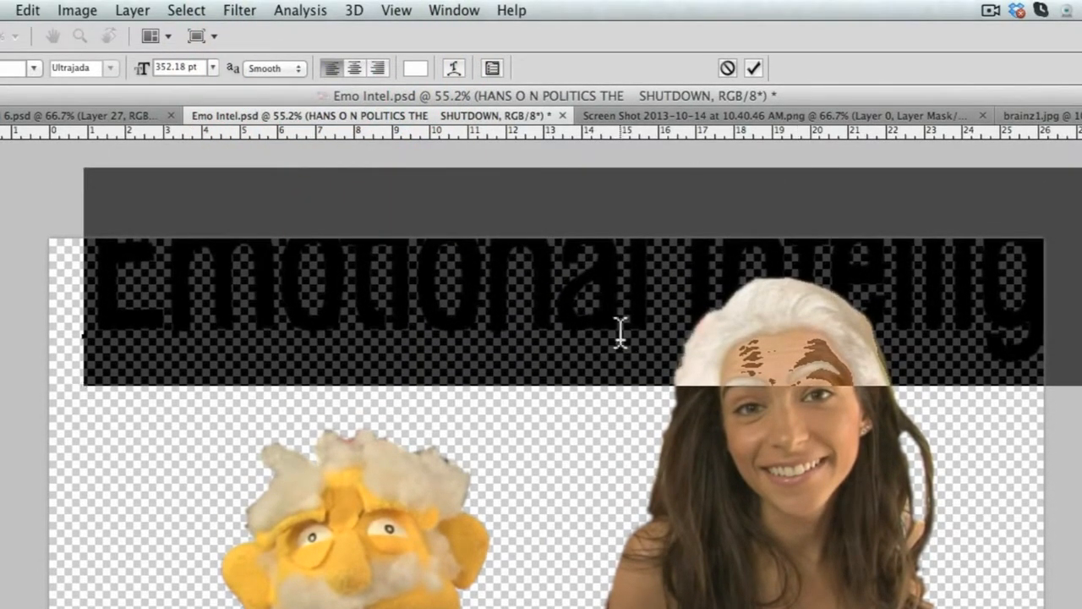
drag(616, 351, 588, 410)
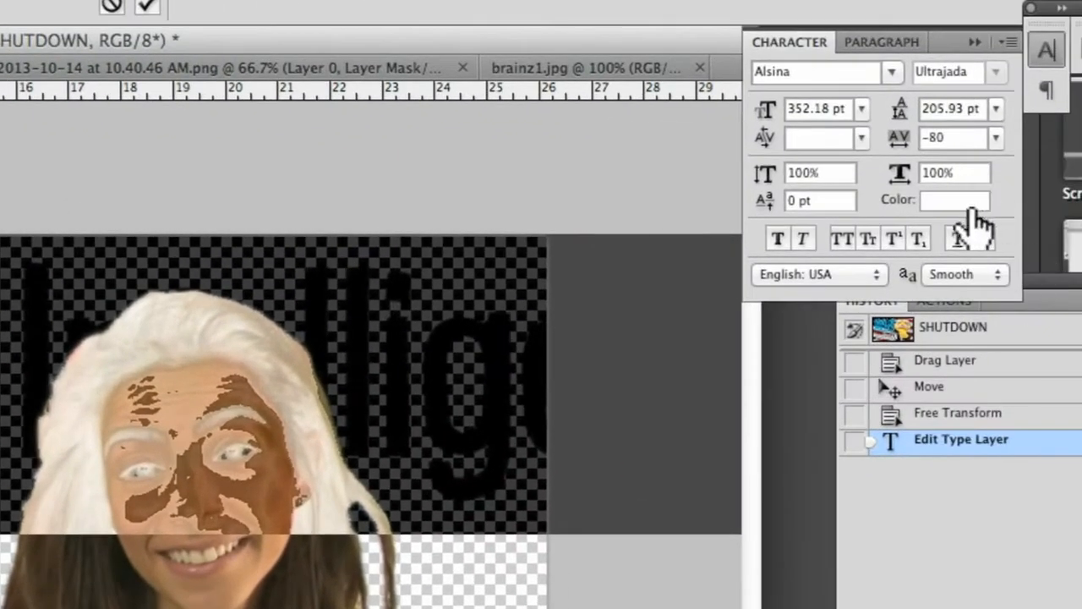
Set the Emotional Intelligence text colour to blue 00a2ff and apply All Caps
click(971, 210)
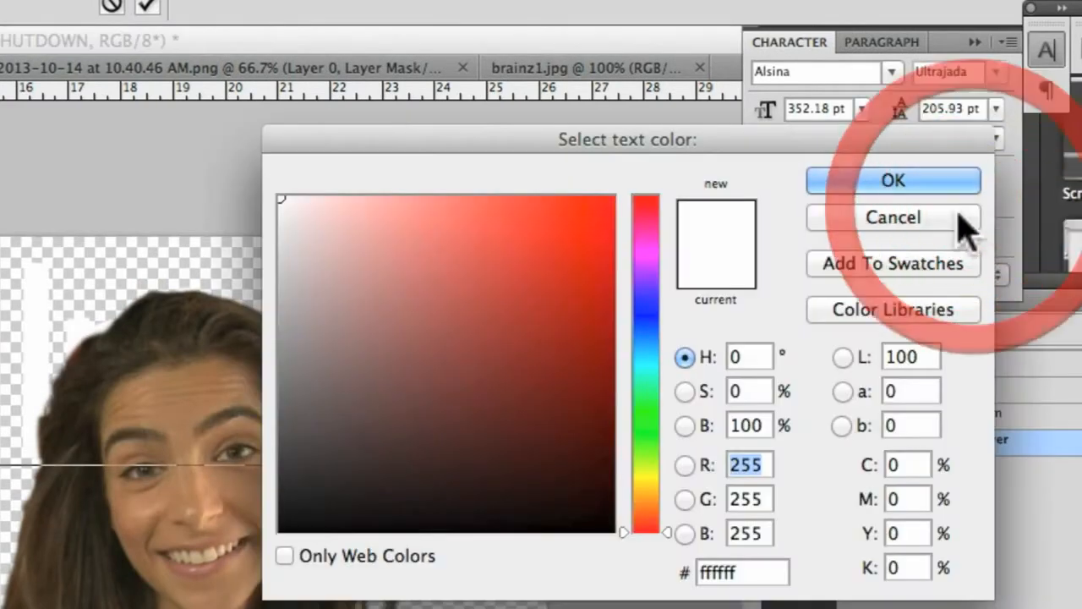
mouse_move(660, 353)
mouse_down()
mouse_move(656, 364)
mouse_move(662, 352)
mouse_move(669, 360)
mouse_move(666, 345)
mouse_up()
drag(617, 283, 640, 165)
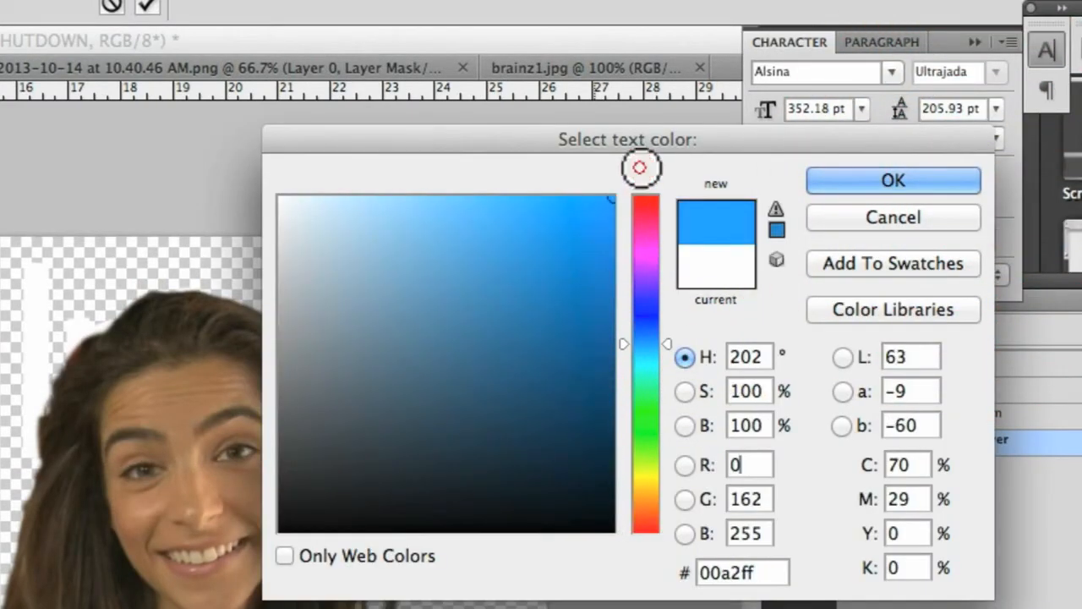
click(932, 187)
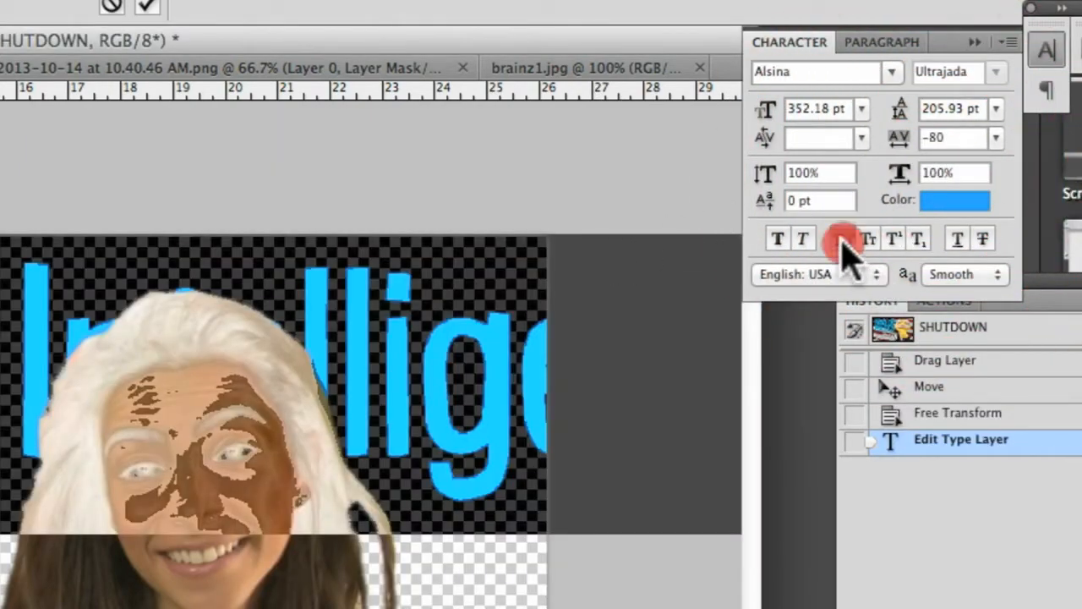
click(842, 239)
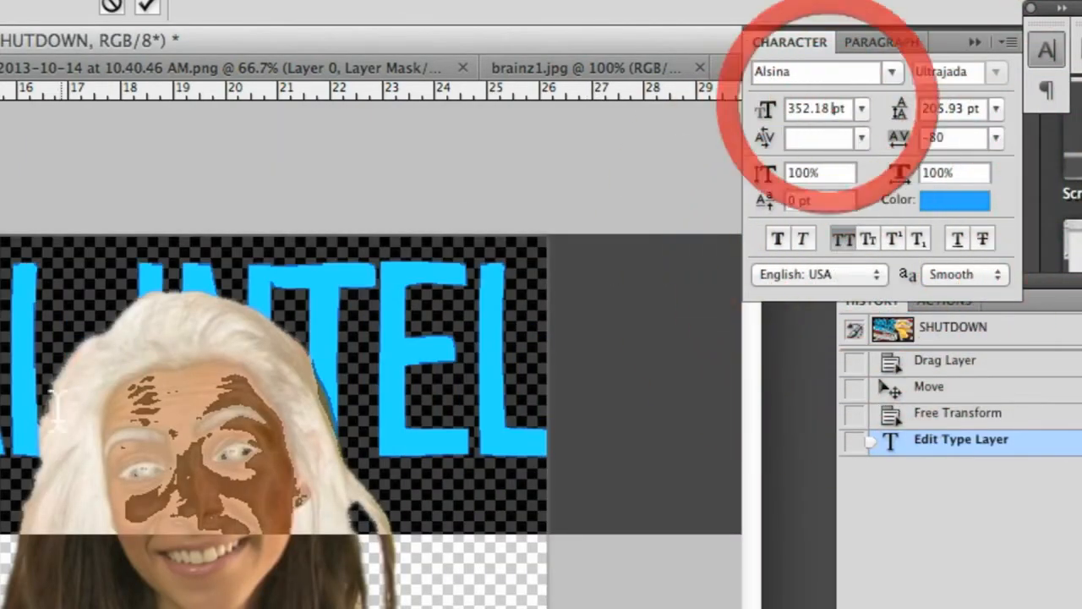
Reduce the title's font size to 218.18 pt
key(shift+Down)
key(shift+Down)
key(shift+Down)
key(shift+Down)
key(shift+Down)
key(shift+Down)
key(shift+Down)
key(shift+Down)
key(shift+Down)
key(shift+Down)
key(shift+Down)
key(Down)
key(Down)
key(Down)
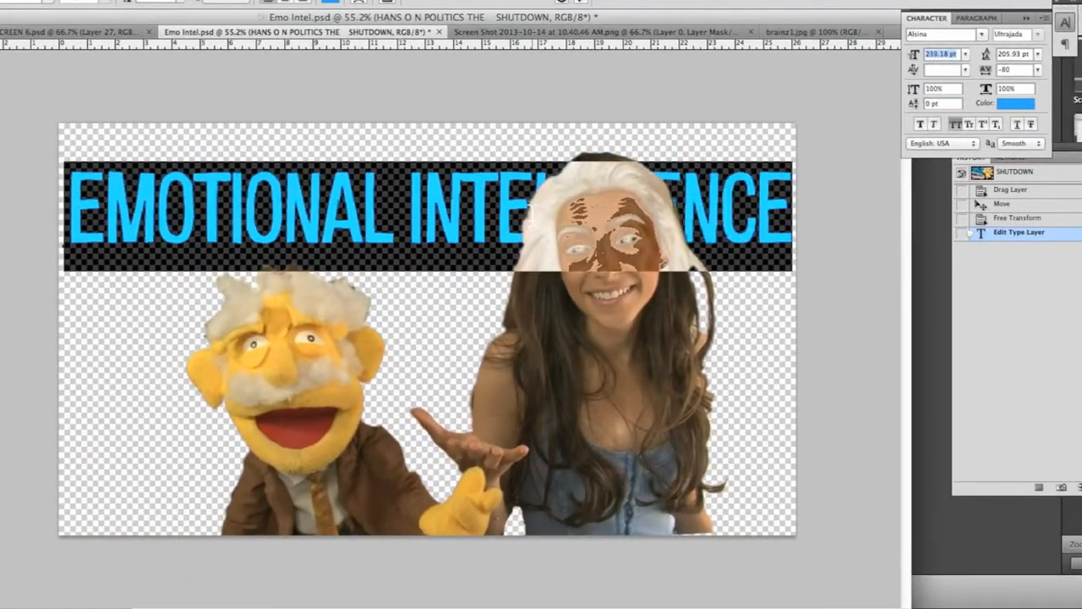
key(Down)
key(Down)
key(Down)
key(Down)
key(Down)
key(Down)
key(Down)
key(Down)
key(Down)
key(Down)
key(Down)
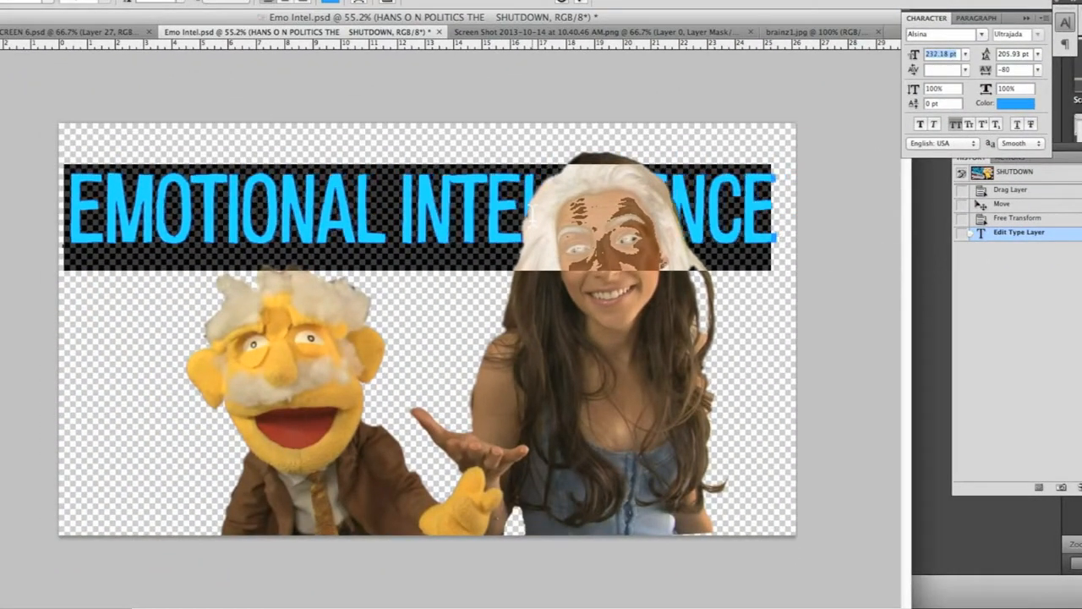
key(shift+Down)
Break the title onto two lines before INTELLIGENCE and move it up into the canvas's upper-left corner
click(376, 192)
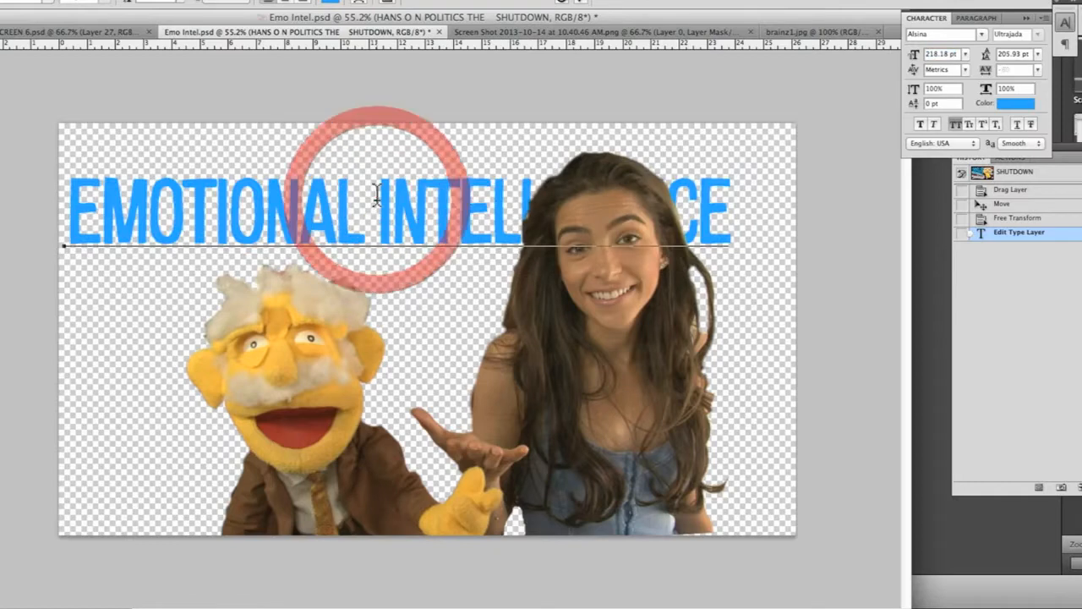
drag(322, 218, 328, 176)
key(t)
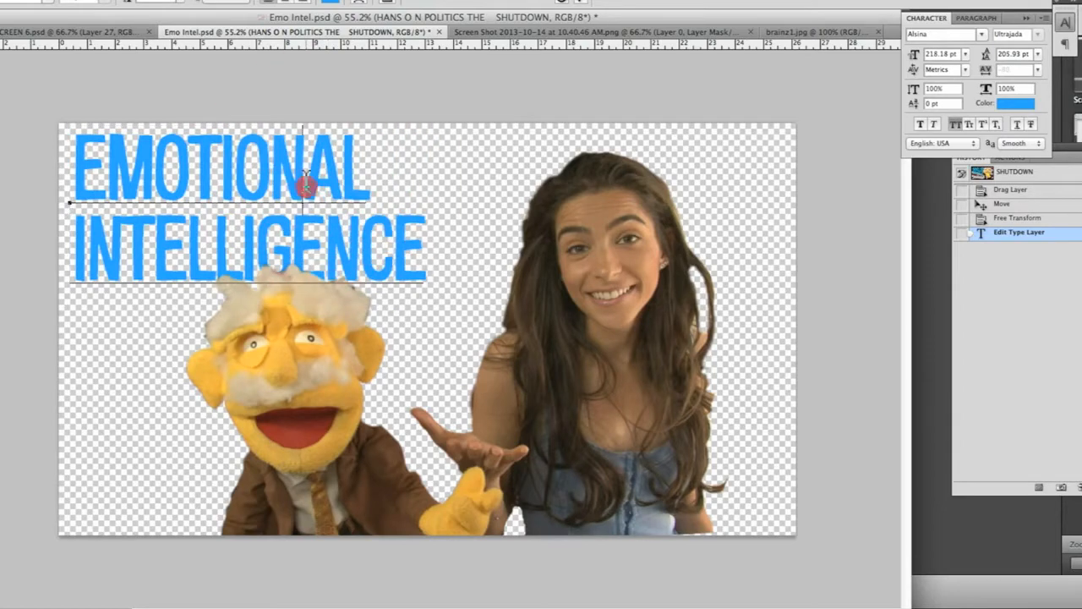
Select the whole two-line title and enlarge its font size to 265.18 pt
double_click(305, 181)
key(super+a)
drag(953, 57, 710, 139)
key(shift+Up)
key(shift+Up)
key(shift+Up)
key(Up)
key(Up)
key(Up)
key(Up)
key(Up)
key(Up)
key(Up)
key(Up)
key(Up)
key(Up)
key(Up)
key(Up)
key(Up)
key(Up)
key(Up)
key(Up)
key(Up)
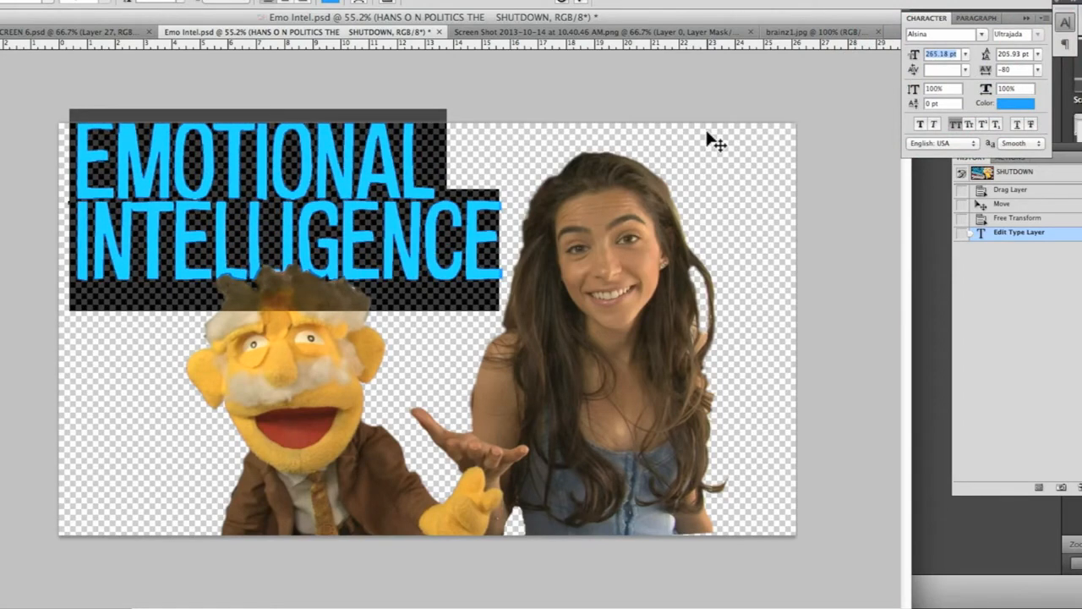
Set the title's leading to 213.93 pt, shift the text slightly down within the canvas and commit the edit
click(1028, 55)
key(shift+Up)
key(shift+Up)
key(shift+Up)
key(shift+Up)
key(shift+Up)
key(shift+Up)
key(shift+Down)
key(shift+Down)
key(shift+Down)
key(shift+Down)
key(shift+Down)
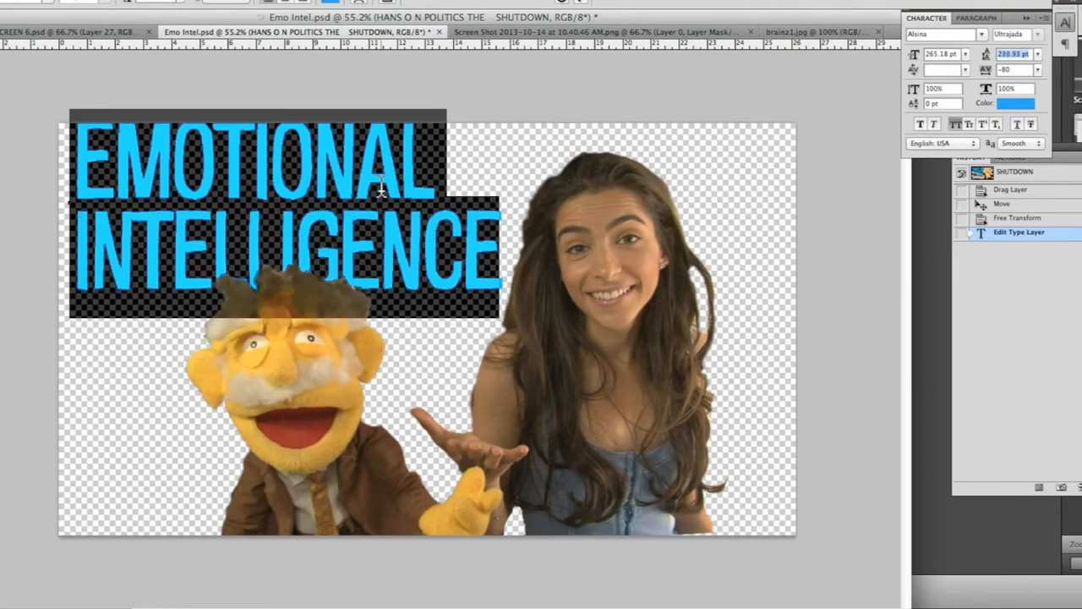
key(Down)
key(Down)
drag(281, 220, 285, 237)
key(super+Return)
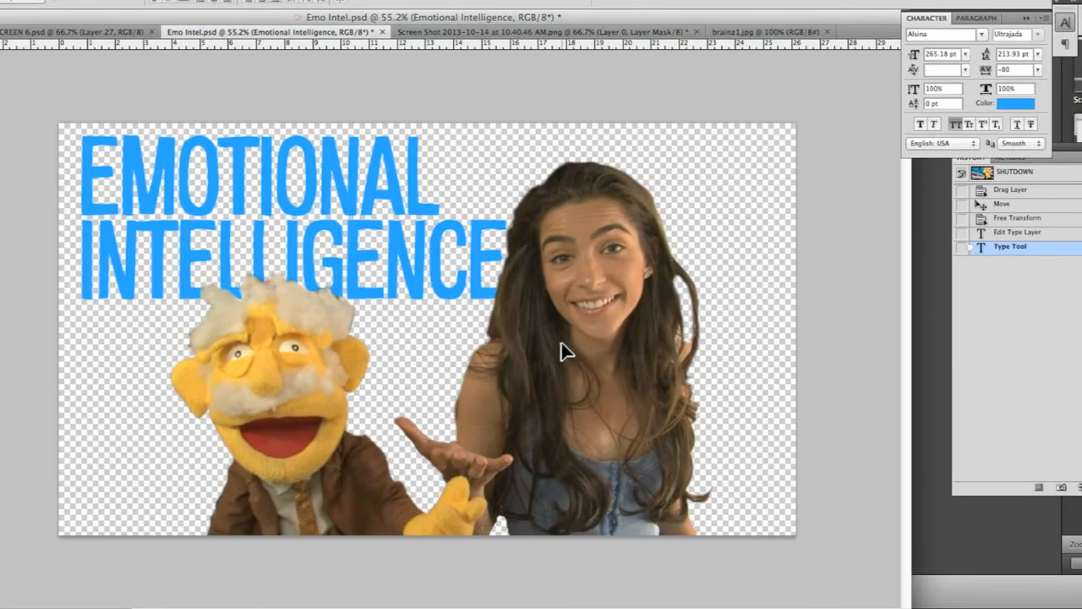
Nudge the Layer 2 cutout slightly right and move the hidden HANS ON POLITICS text layer to the top of the layer stack
drag(563, 348, 566, 350)
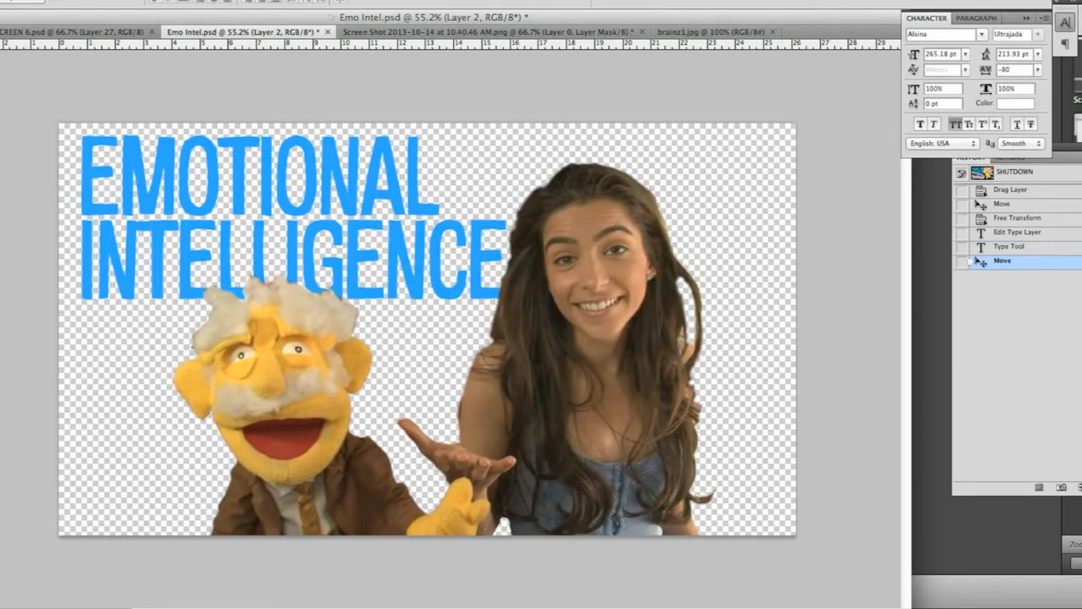
click(1025, 368)
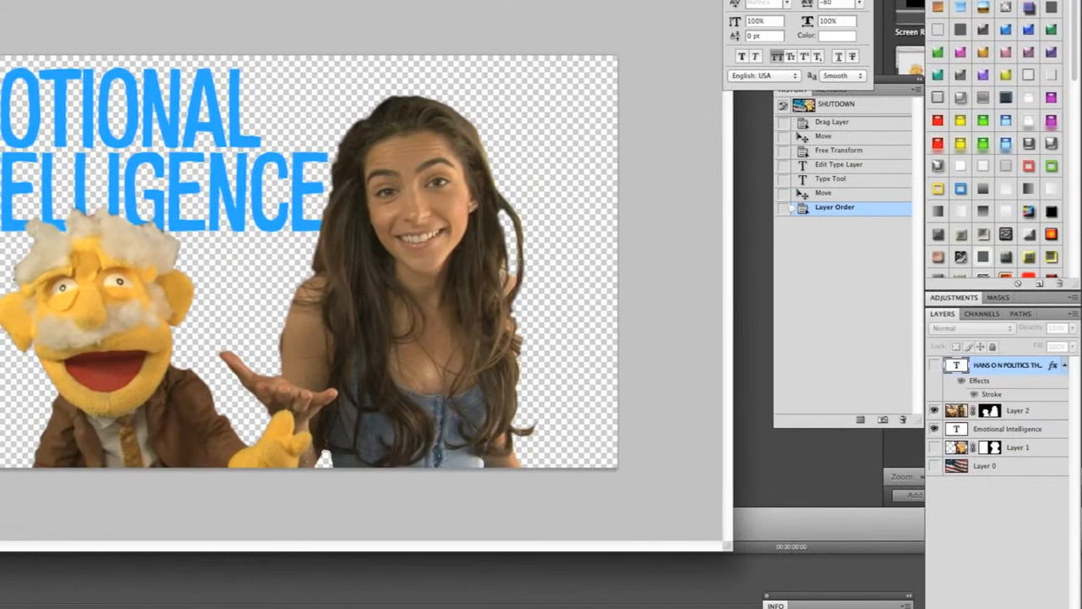
Move the Emotional Intelligence text layer to the top of the layer stack and add a new empty layer directly above Layer 0
drag(1003, 381, 1003, 367)
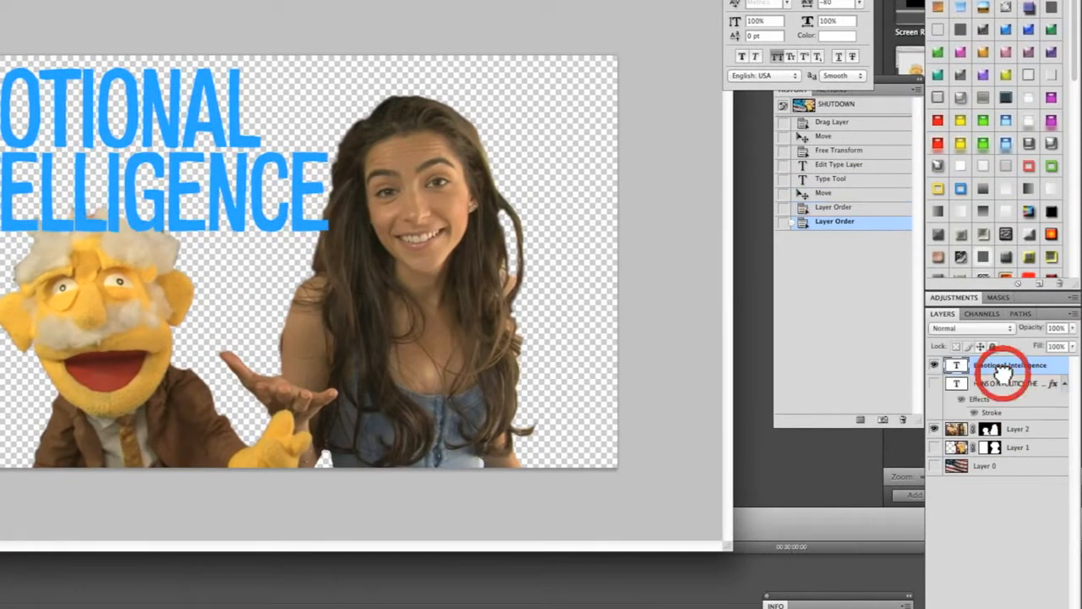
click(1014, 465)
click(1041, 607)
click(999, 466)
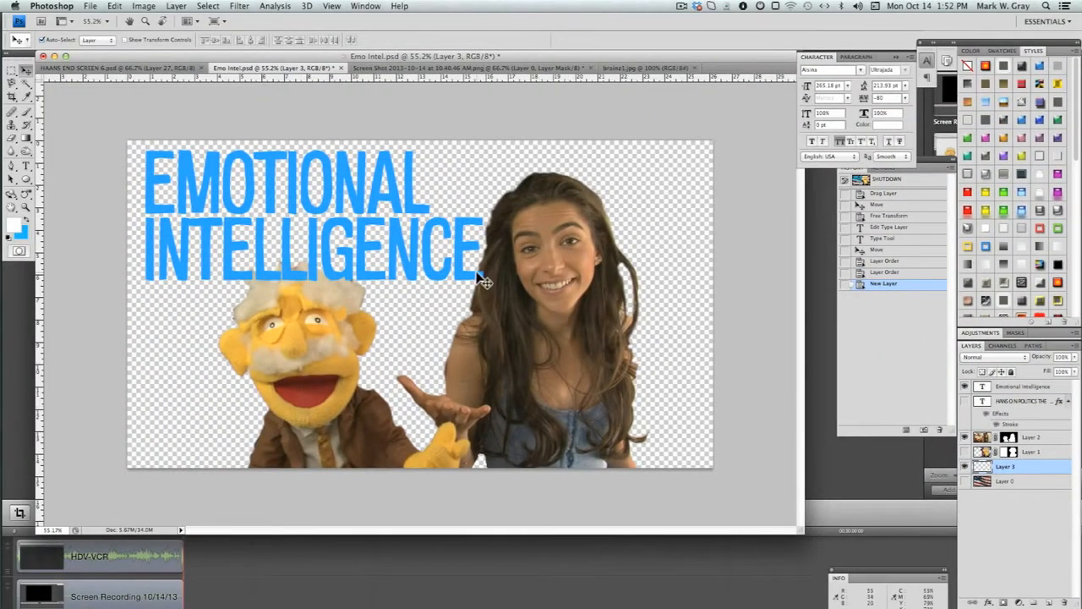
Fill the new layer with a vertical foreground-to-background linear gradient, running from white at the canvas top to blue at its bottom
click(25, 138)
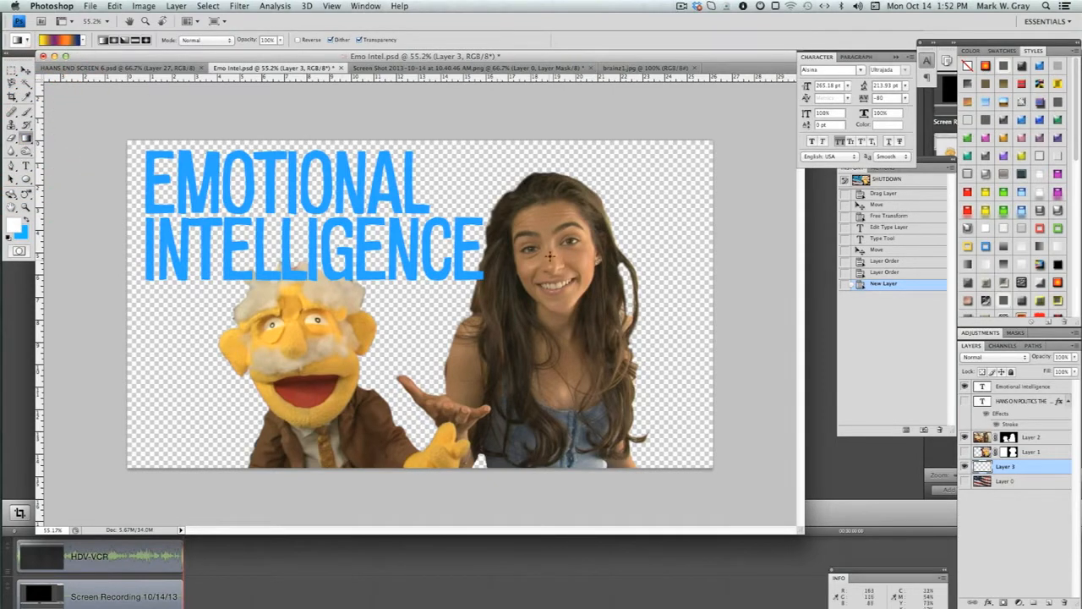
drag(436, 415, 436, 416)
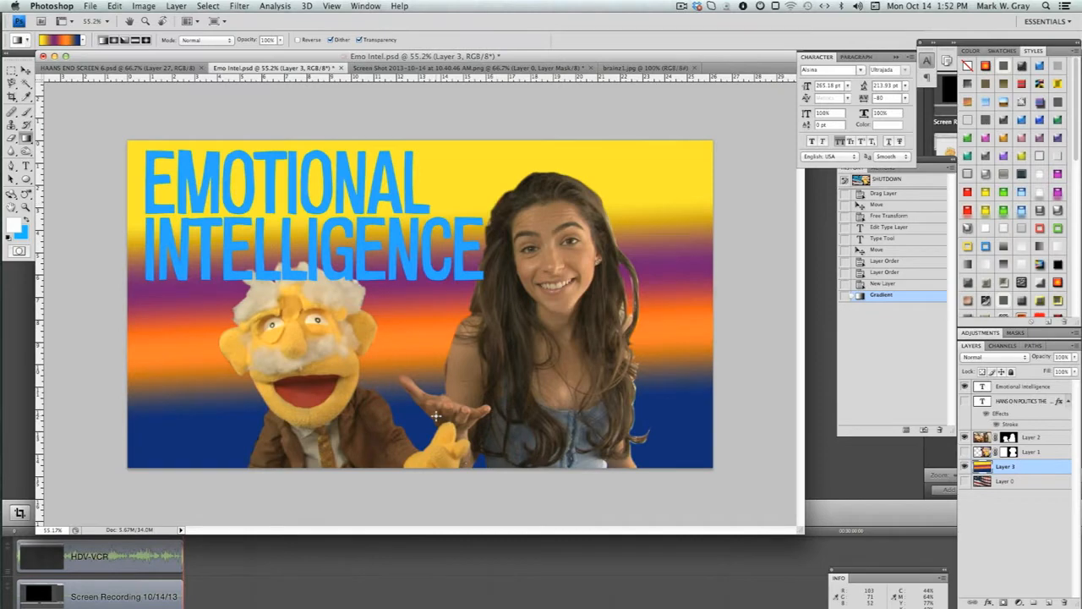
click(83, 40)
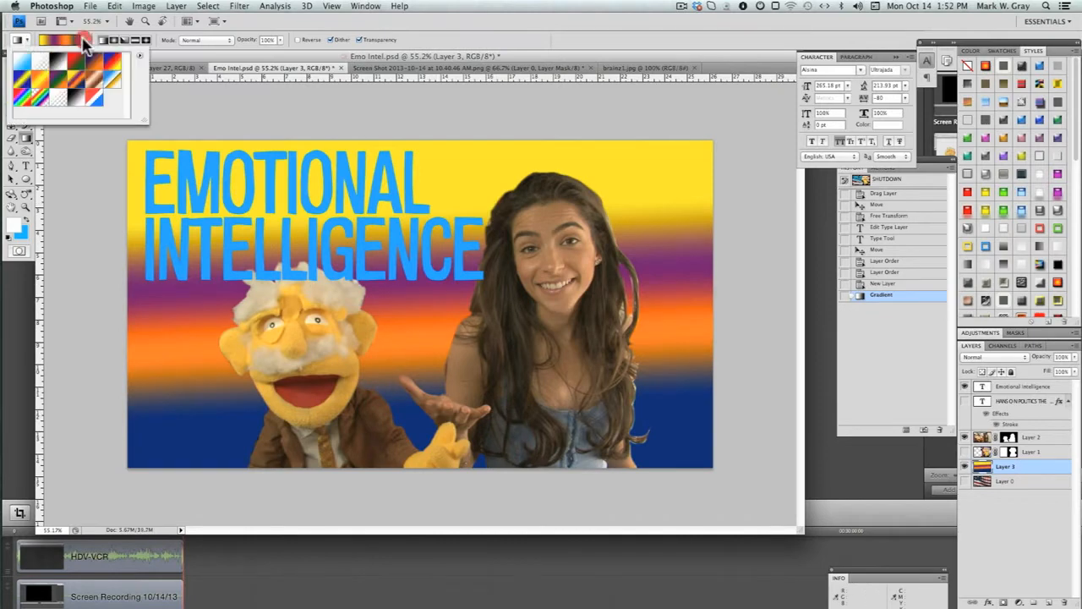
click(22, 60)
drag(464, 182, 465, 347)
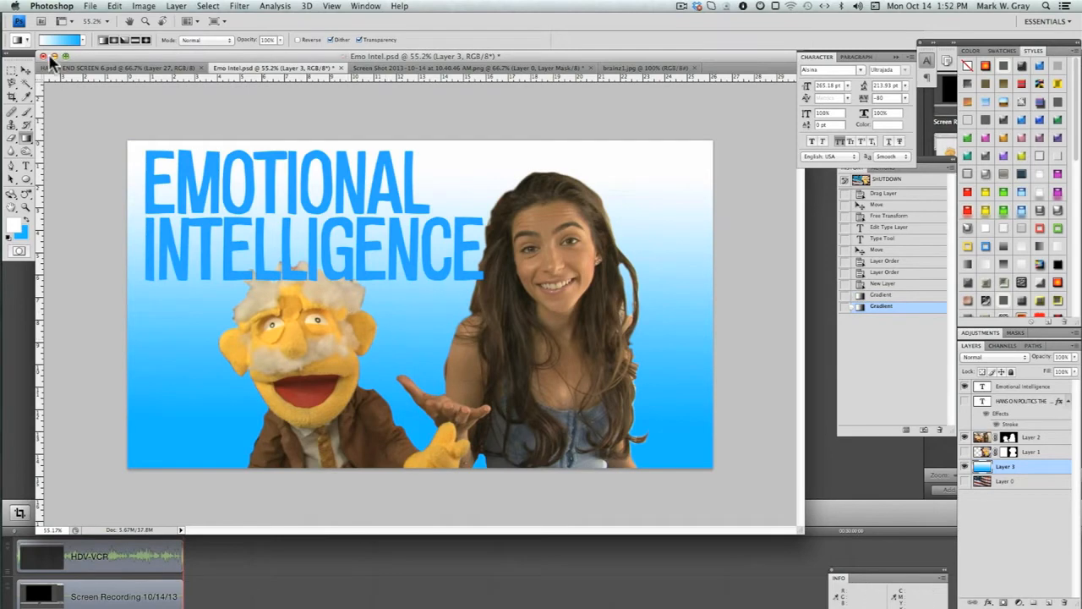
Switch to Safari, open a new browser window and search the web for "brain"
key(super+Tab)
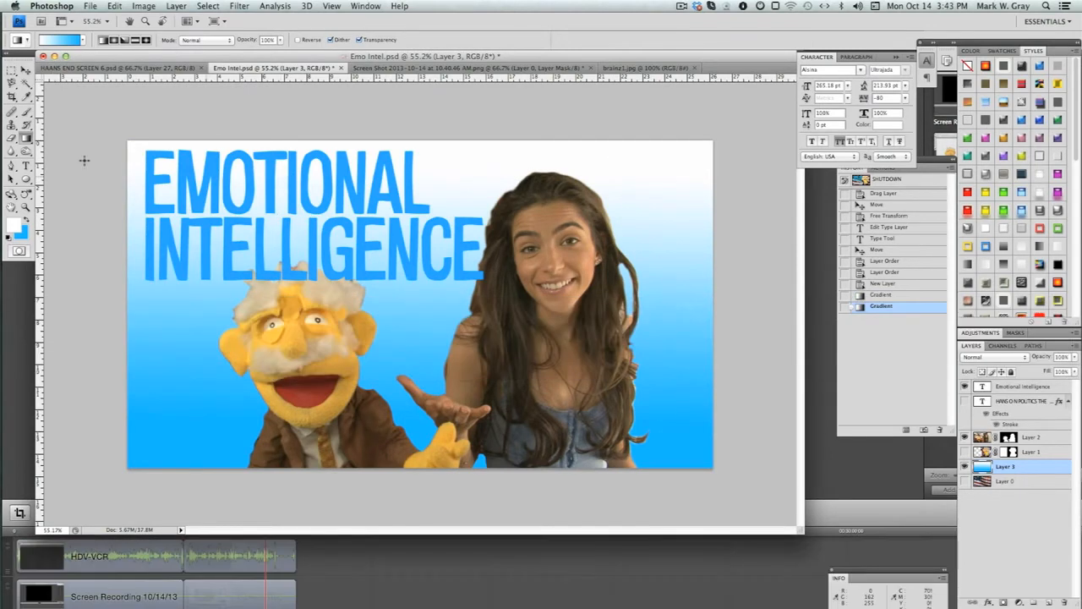
mouse_move(10, 144)
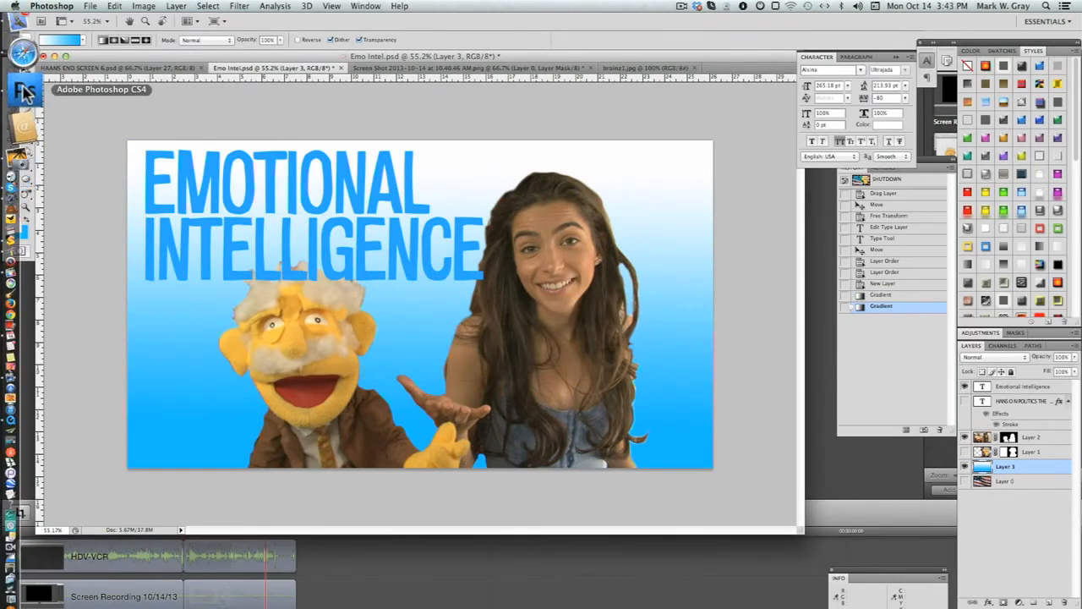
click(26, 69)
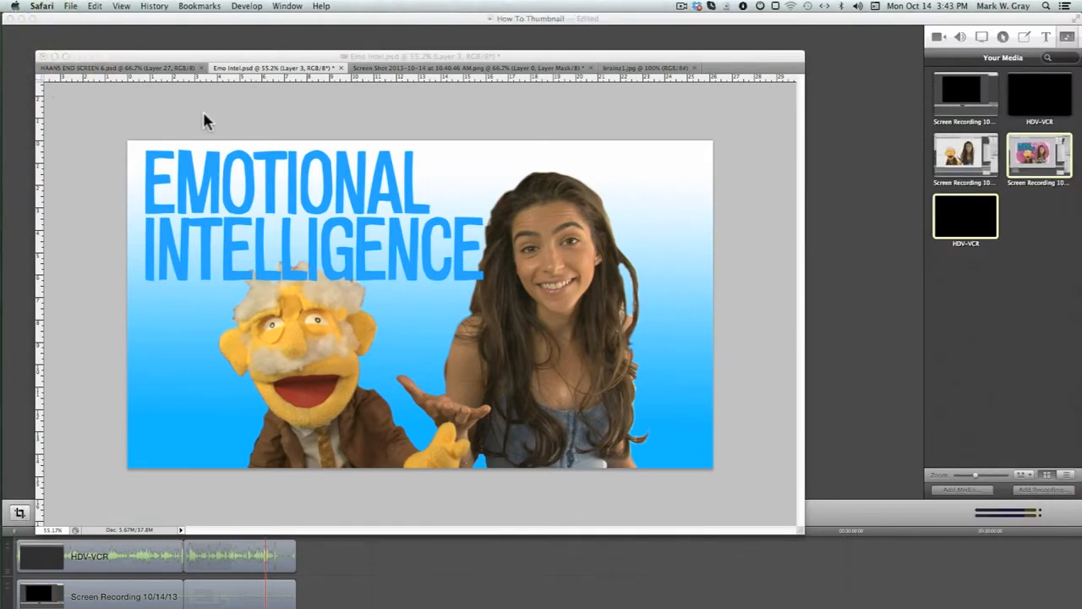
key(super+n)
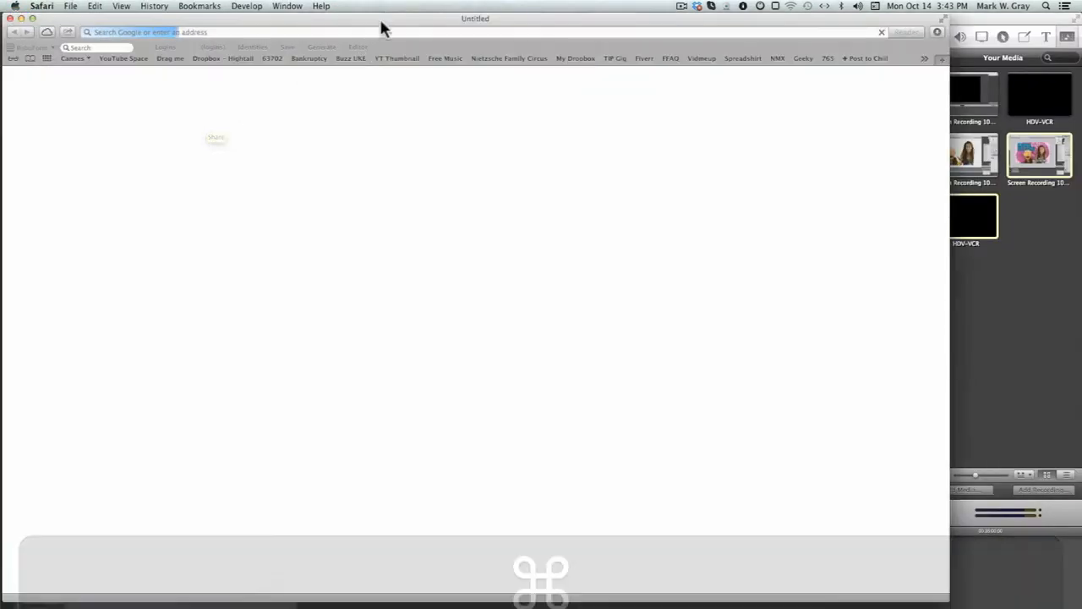
click(376, 32)
text(brai)
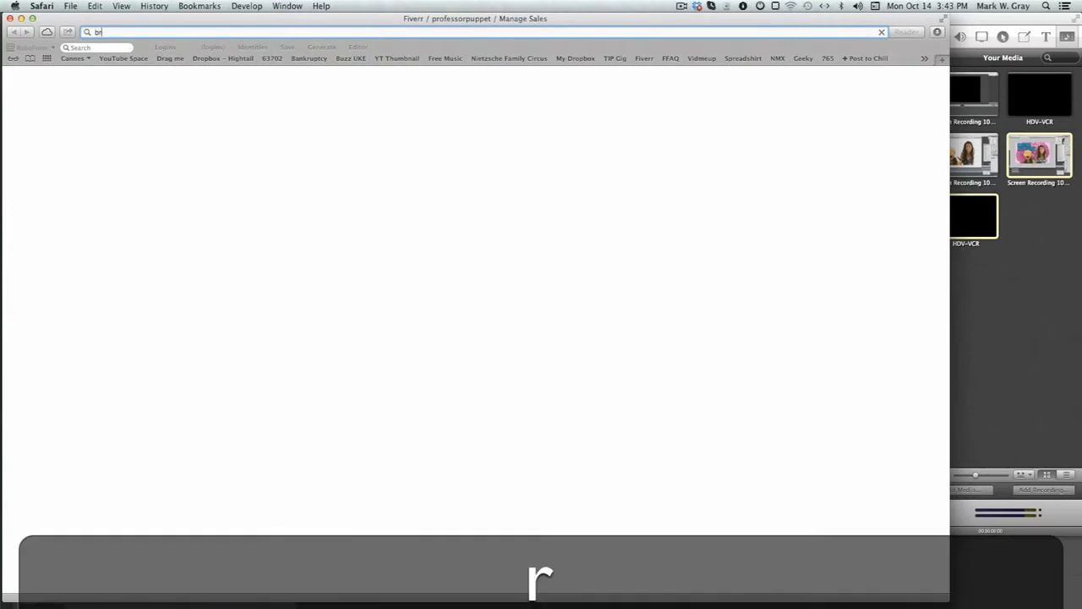
text(n)
key(Return)
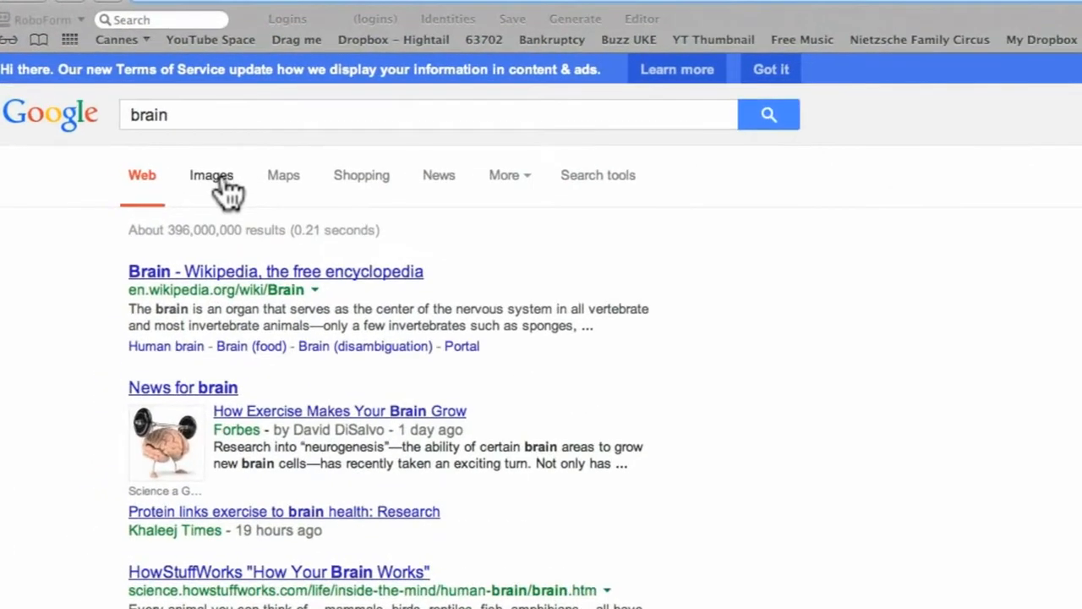
Show the image results for the brain search and limit them to the Large size
click(148, 143)
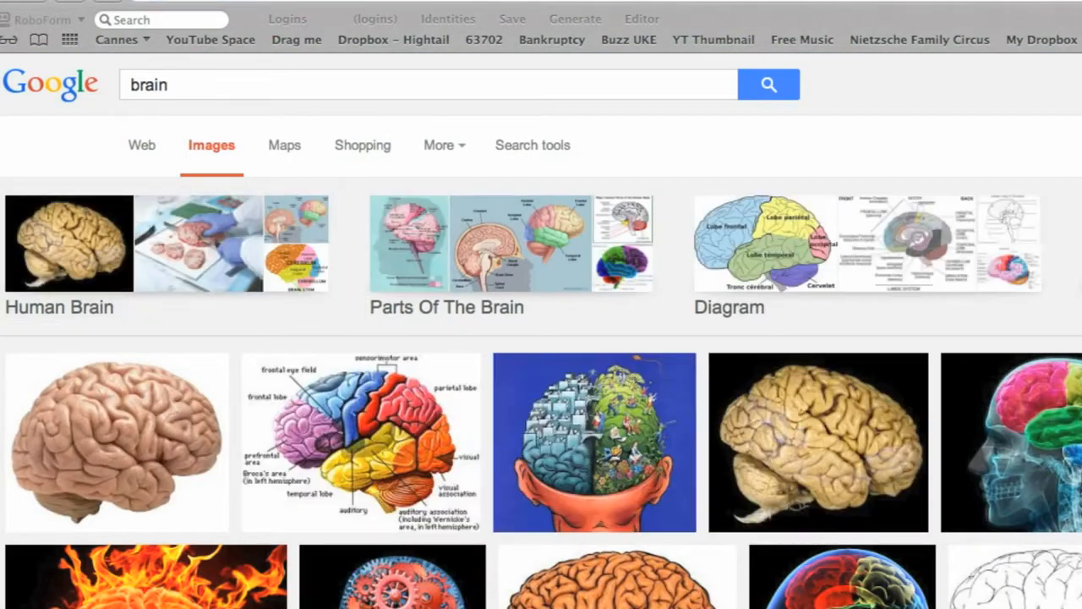
click(542, 144)
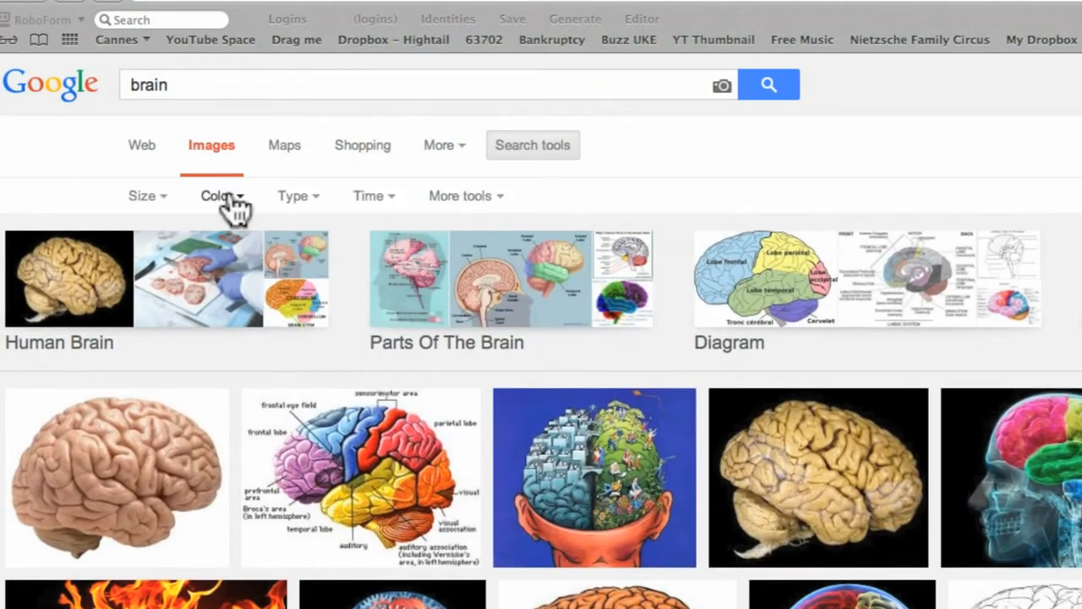
click(145, 197)
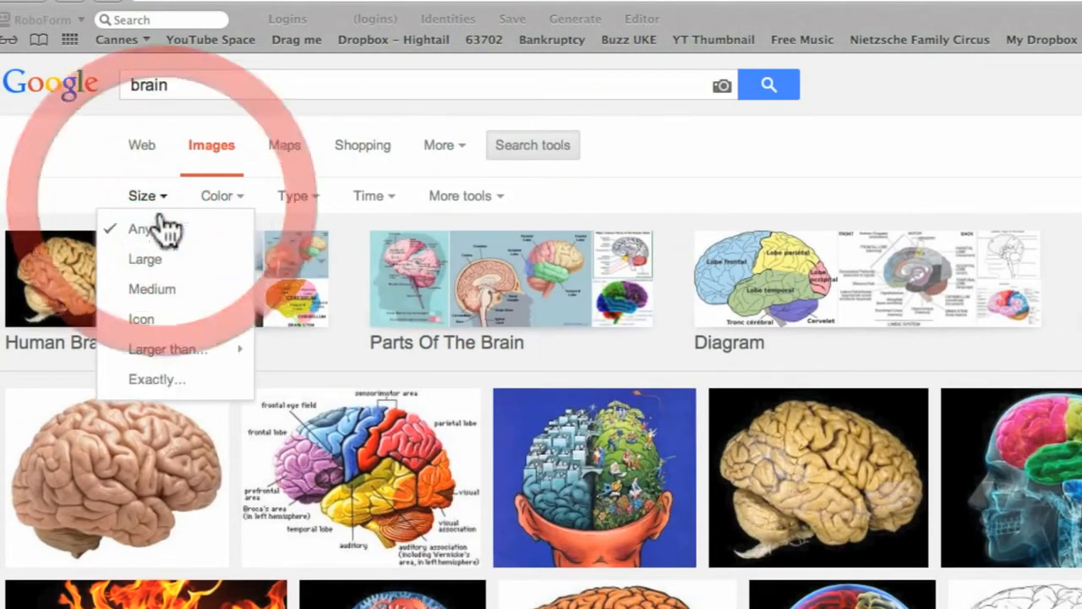
click(152, 260)
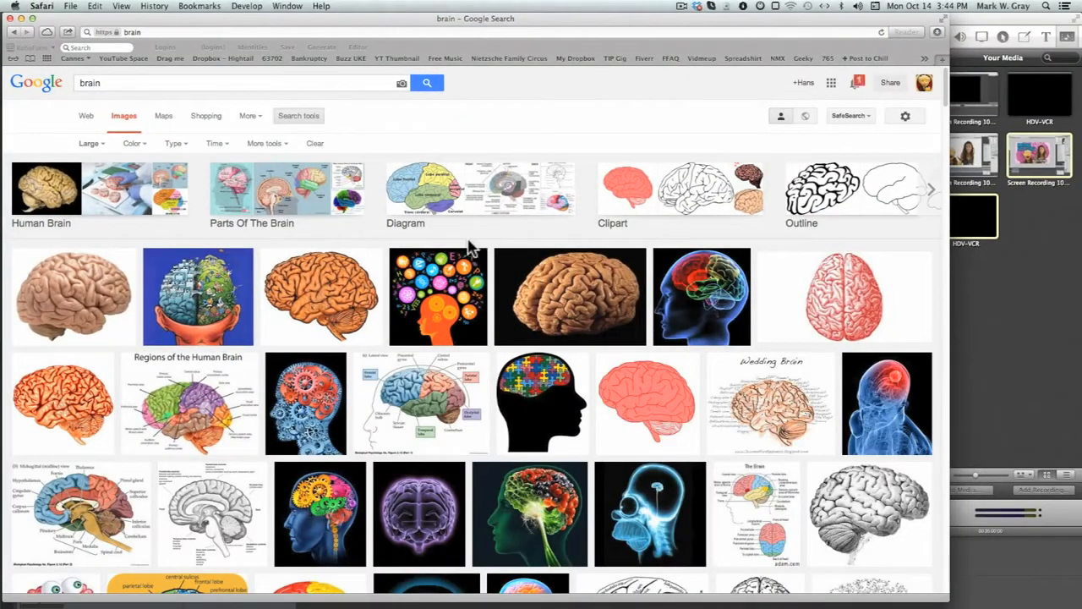
Open the first pink brain image result in Photoshop, copy the whole picture and close its document
click(82, 287)
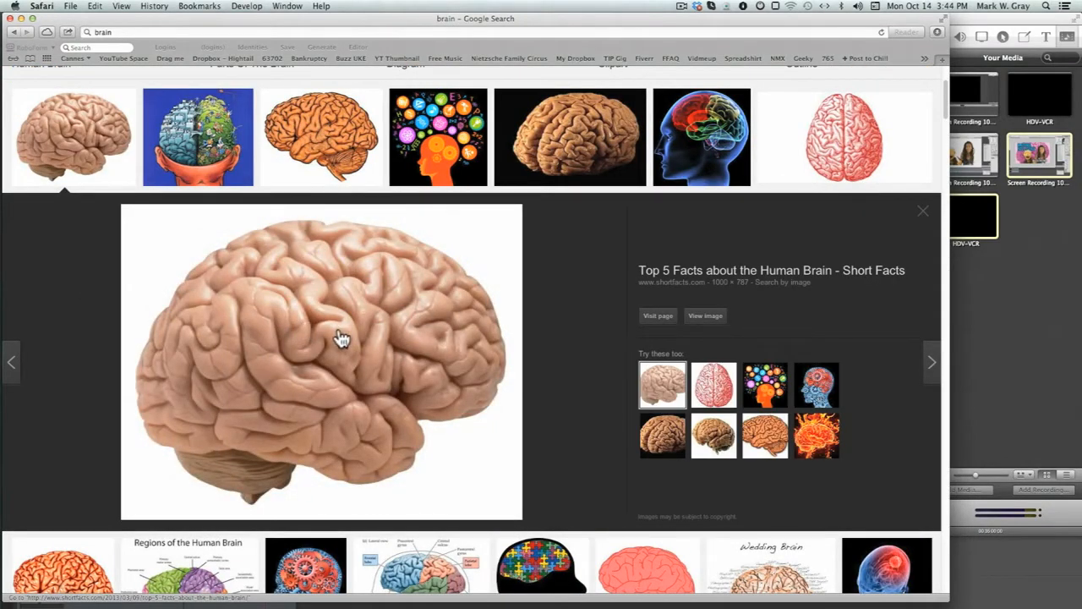
drag(375, 326, 14, 95)
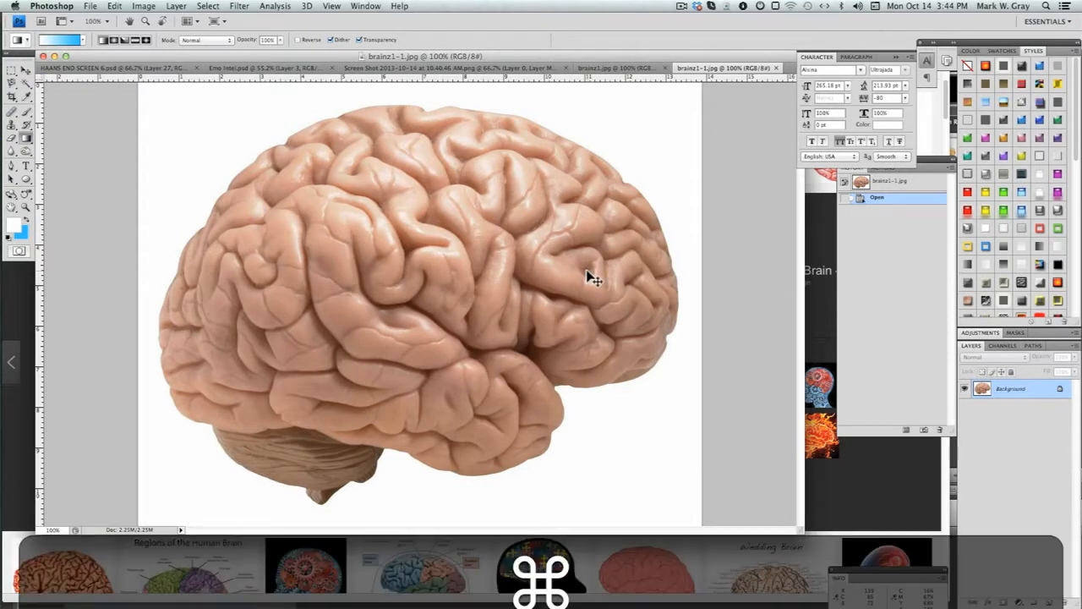
key(super+a)
key(super+c)
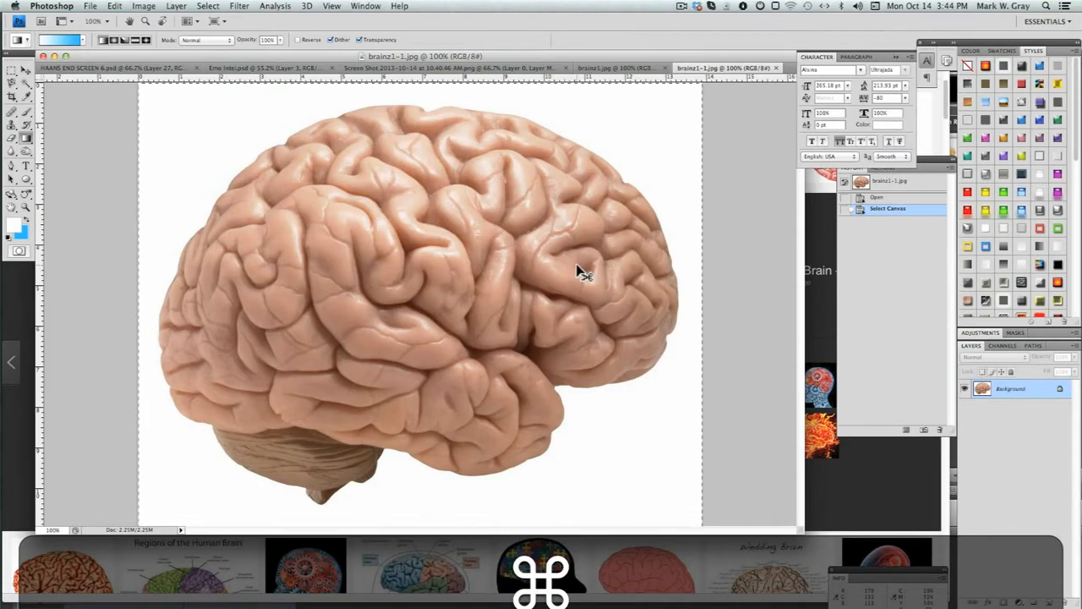
key(super+w)
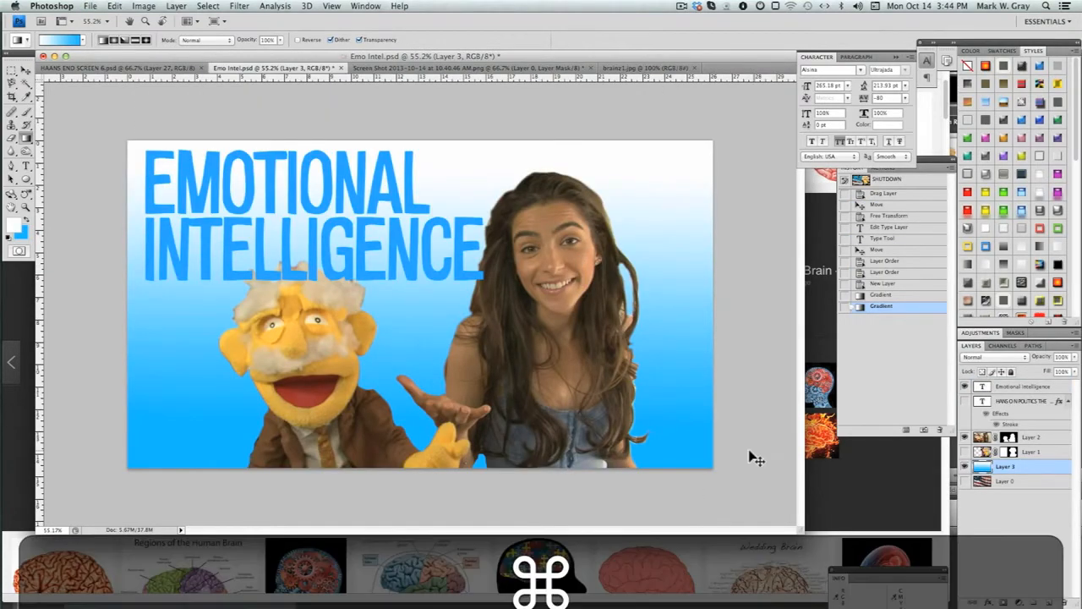
Paste the brain above the gradient layer in Emo Intel.psd and enlarge it with Free Transform until it spans most of the canvas
key(super+v)
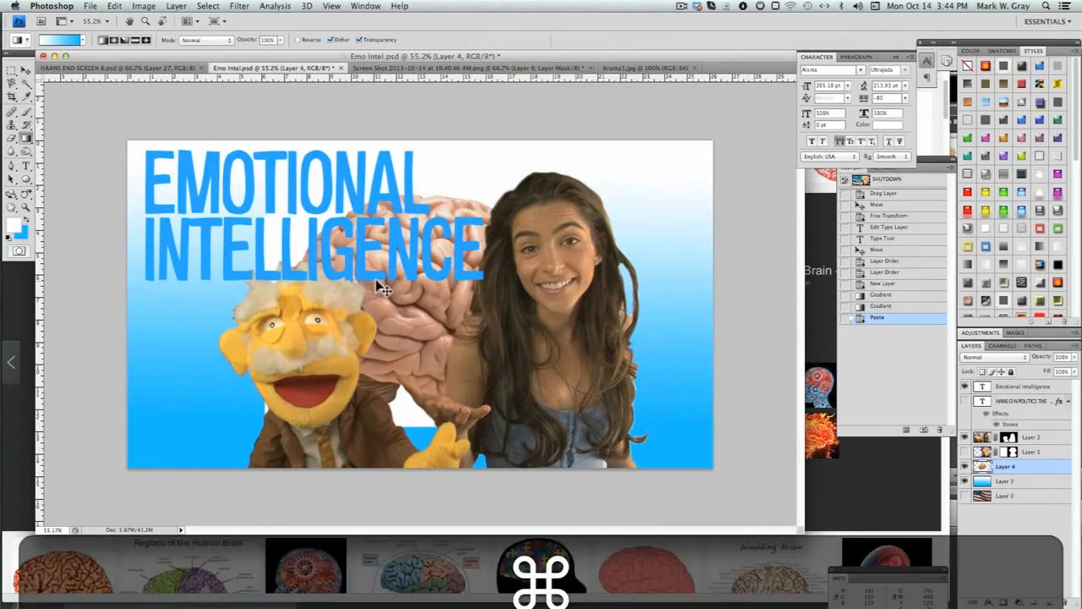
key(super+t)
drag(575, 195, 711, 72)
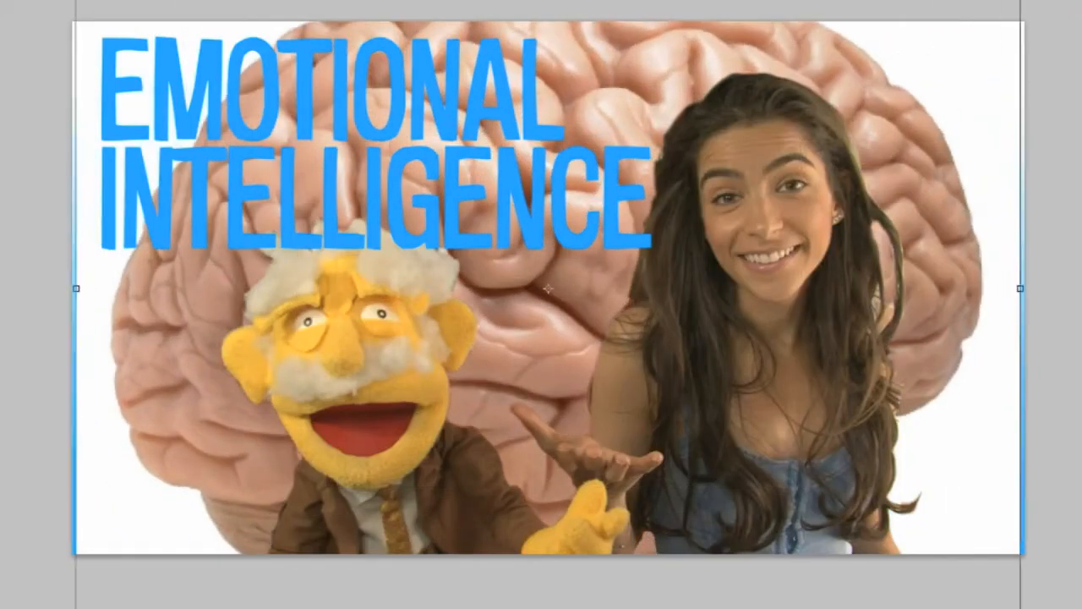
drag(1021, 0, 1041, 0)
key(Return)
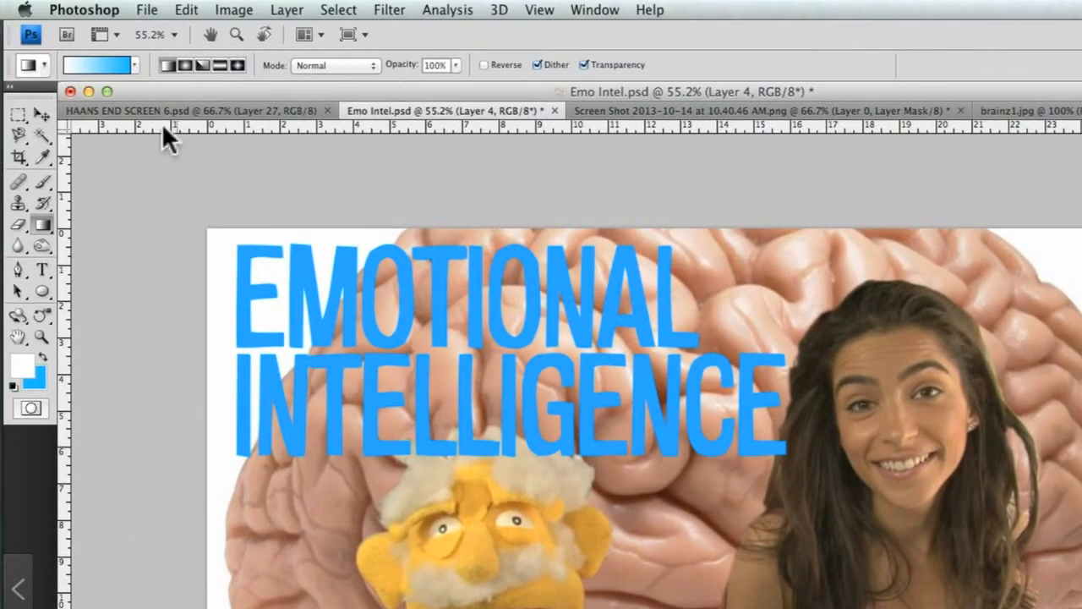
Desaturate the pasted brain layer
click(234, 10)
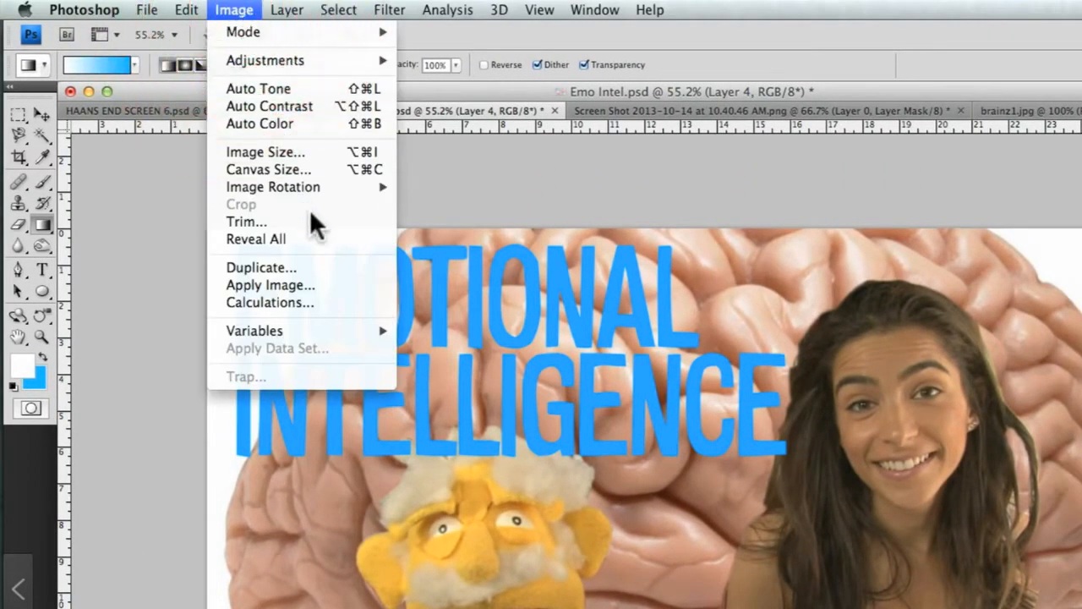
mouse_move(258, 54)
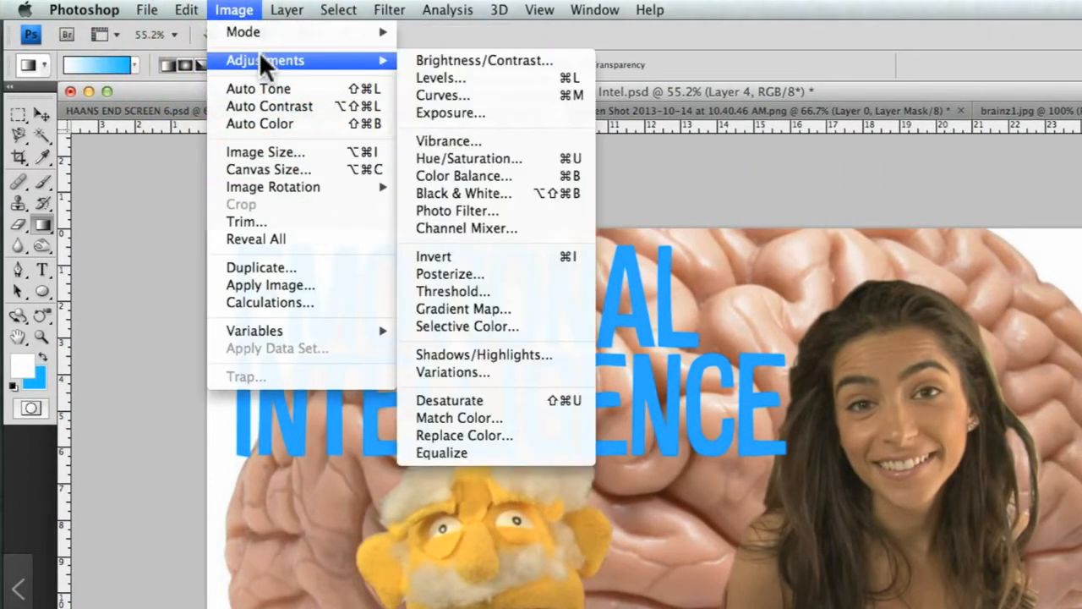
click(534, 400)
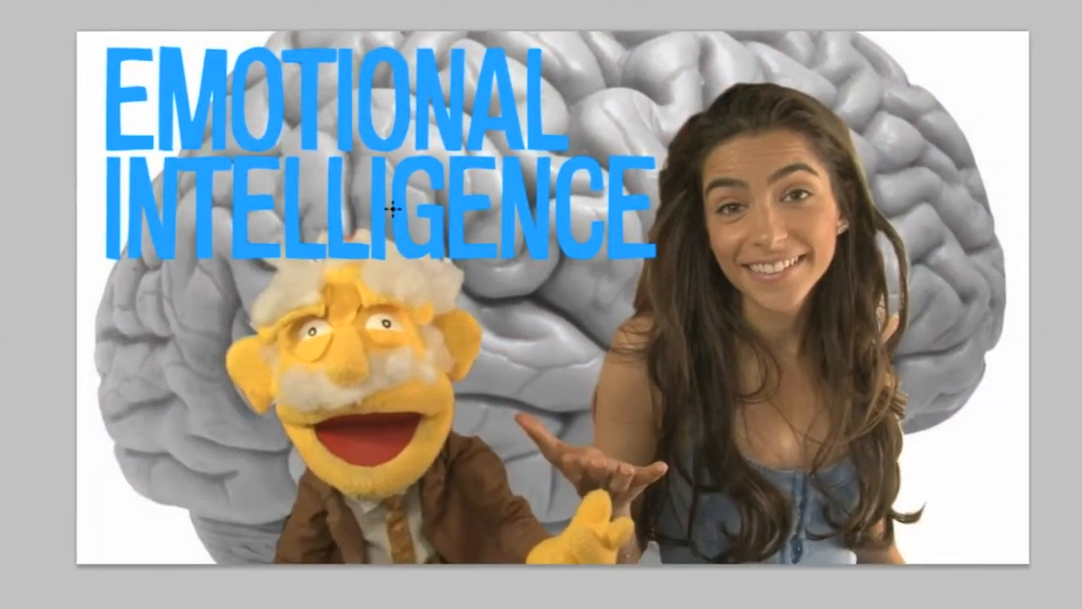
Apply Levels to the brain layer with the output white level at 187 and the input midtone slider shifted slightly toward the shadows
key(super+l)
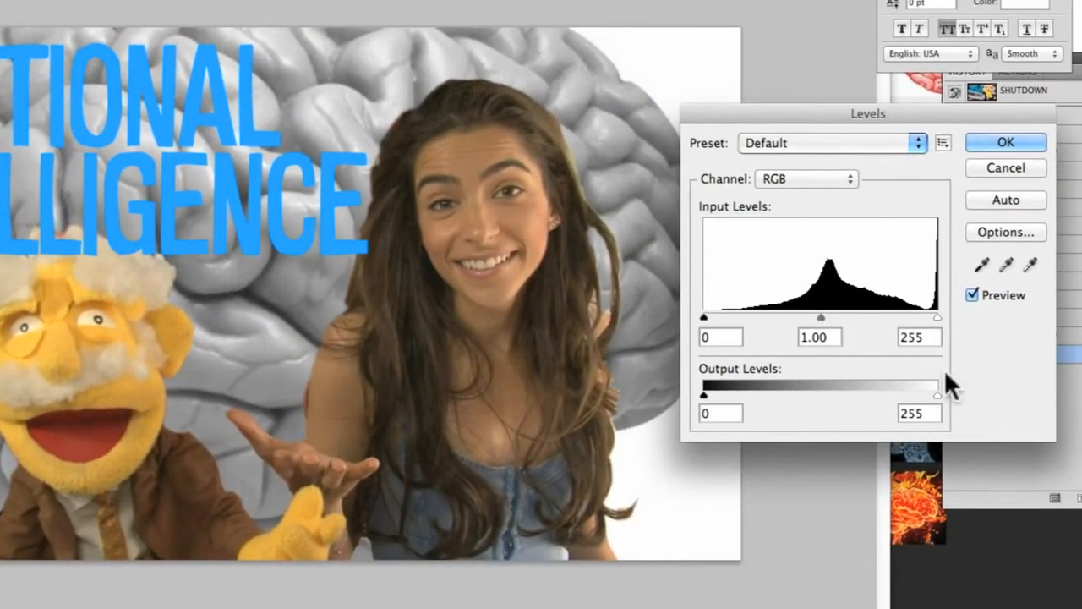
drag(937, 394, 874, 394)
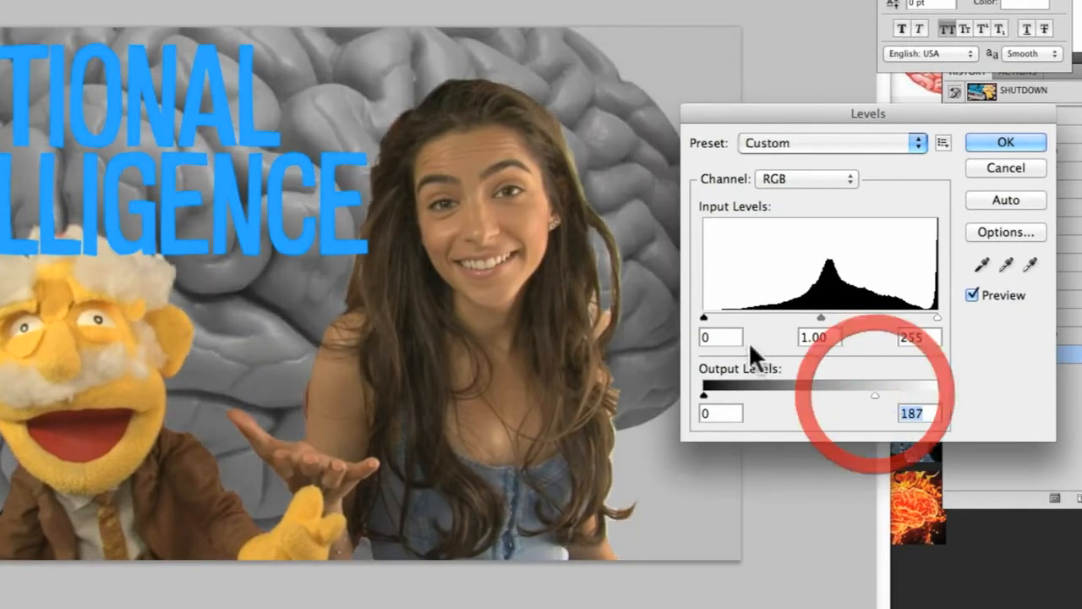
mouse_move(821, 318)
mouse_down()
mouse_move(834, 317)
mouse_move(803, 318)
mouse_up()
click(1003, 141)
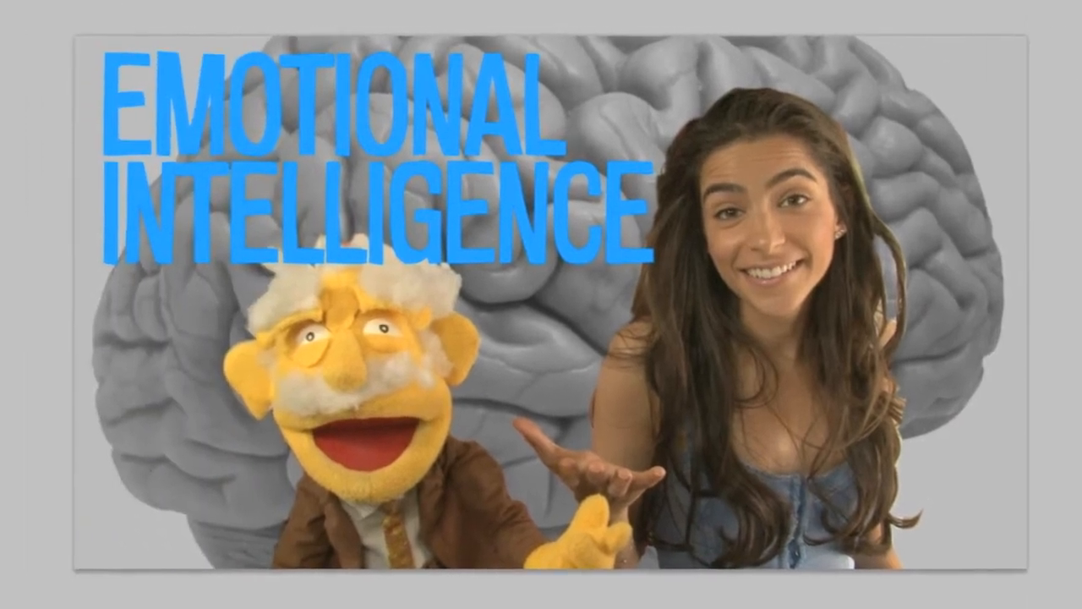
Open Variations for the brain layer and tint its midtones with More Yellow and More Red at the finest strength
click(126, 0)
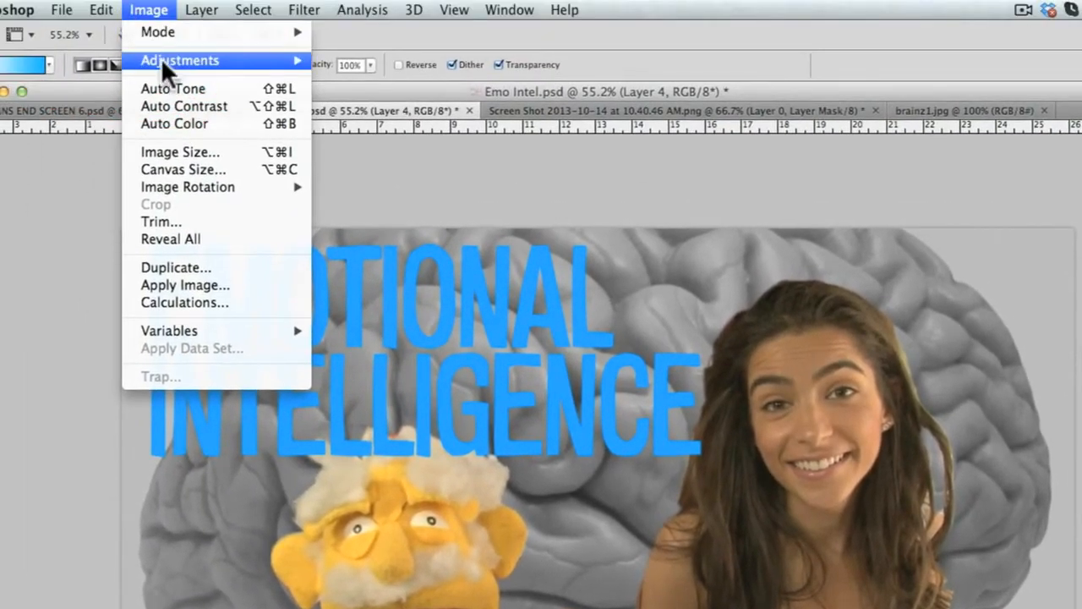
mouse_move(156, 41)
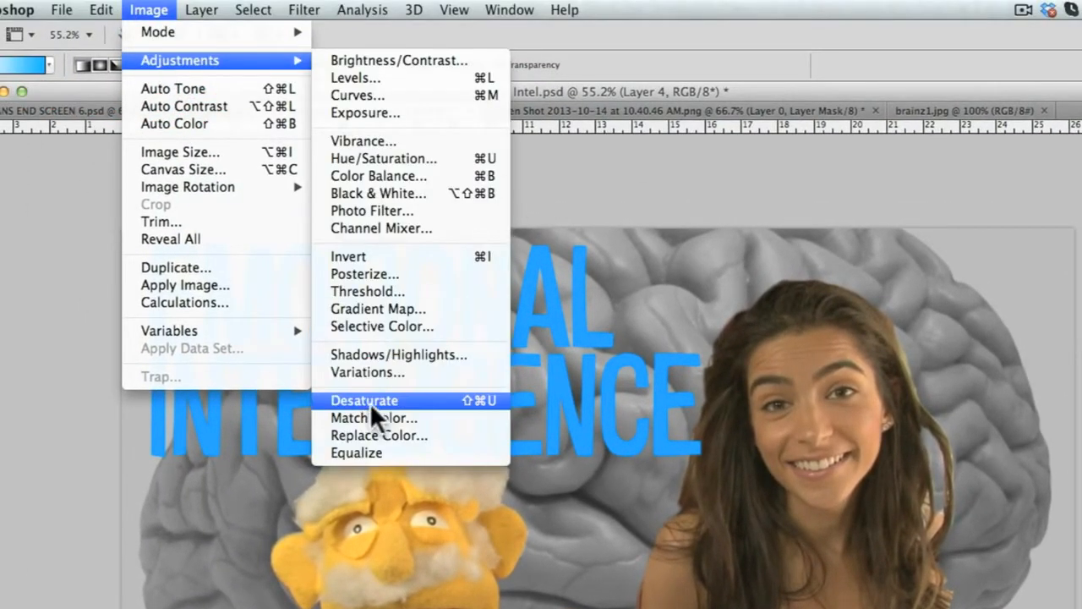
click(369, 373)
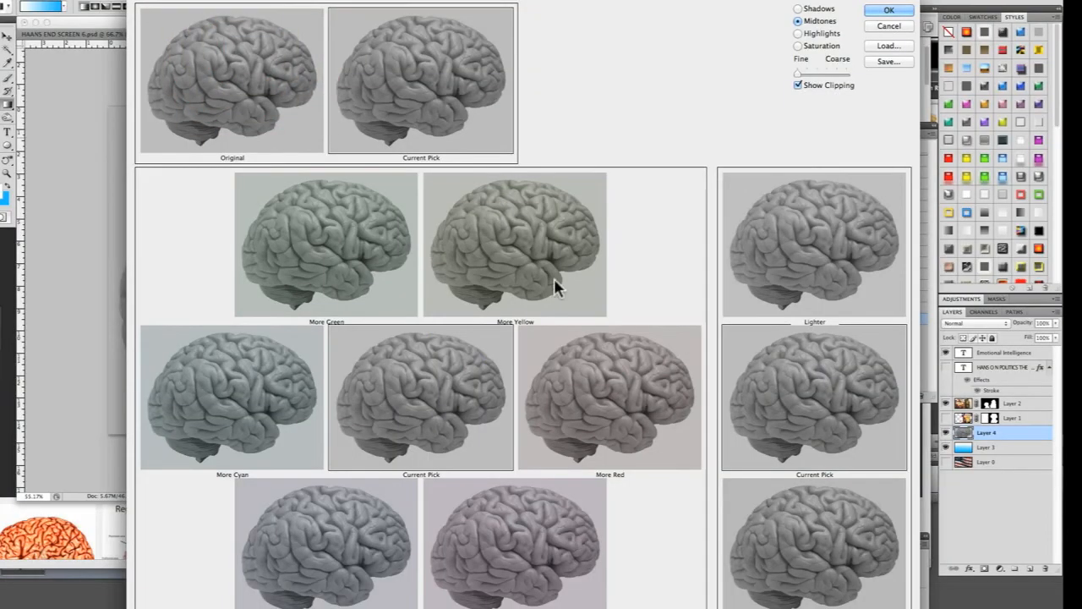
click(558, 247)
click(562, 249)
click(615, 381)
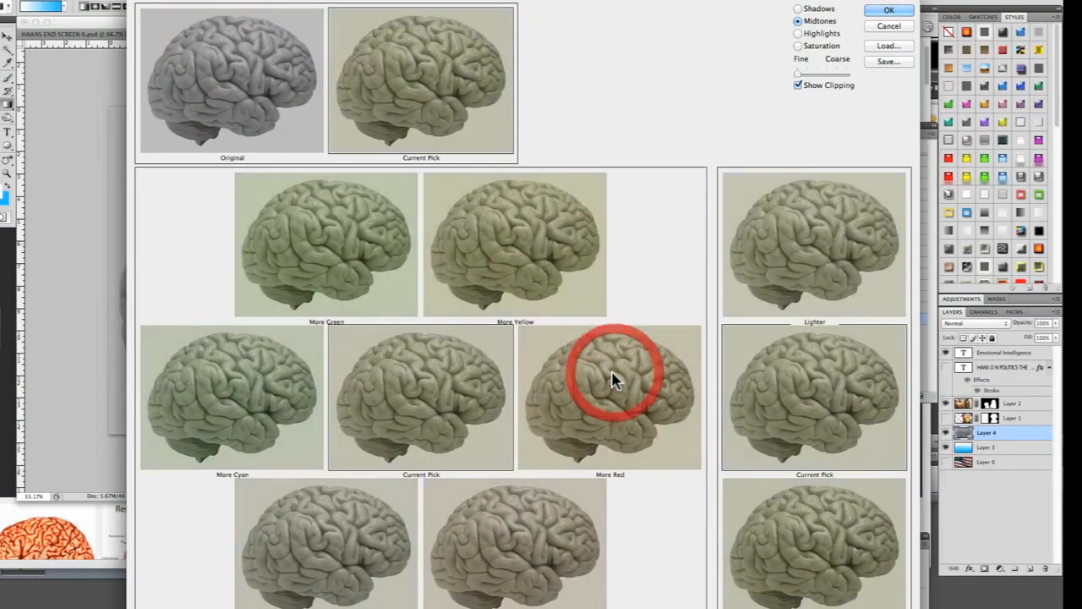
In Variations, raise the strength one notch above finest, then apply More Magenta and Lighter to the brain's midtones
click(816, 73)
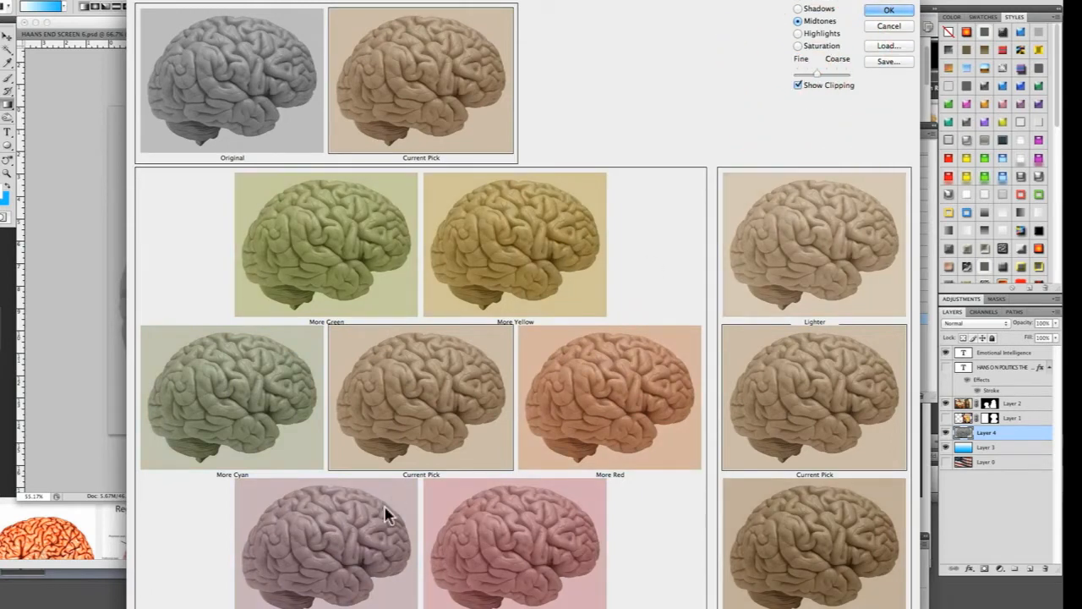
click(500, 584)
click(497, 585)
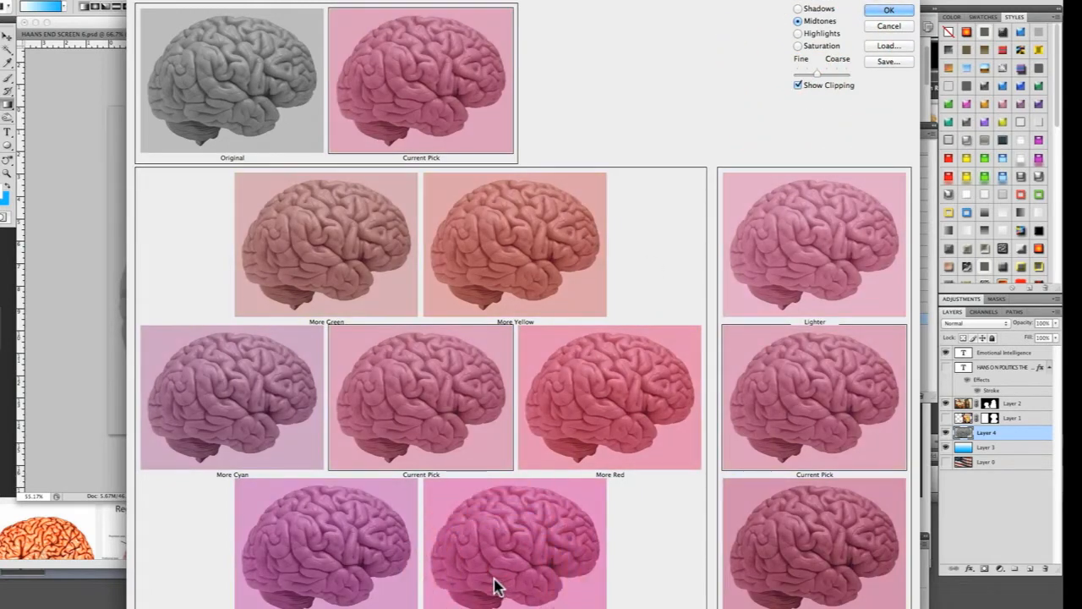
click(817, 187)
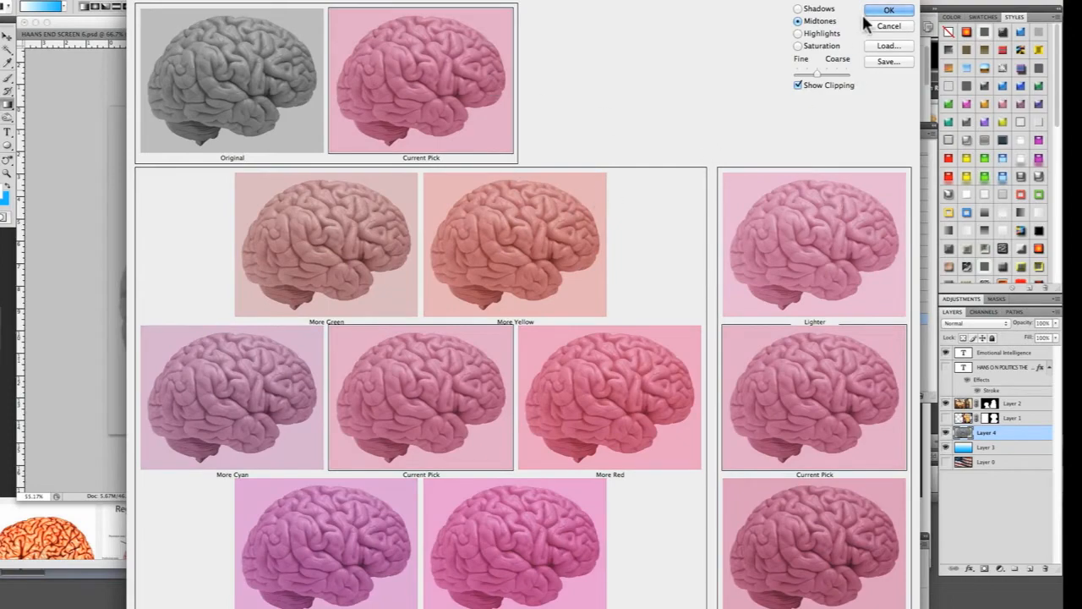
click(888, 11)
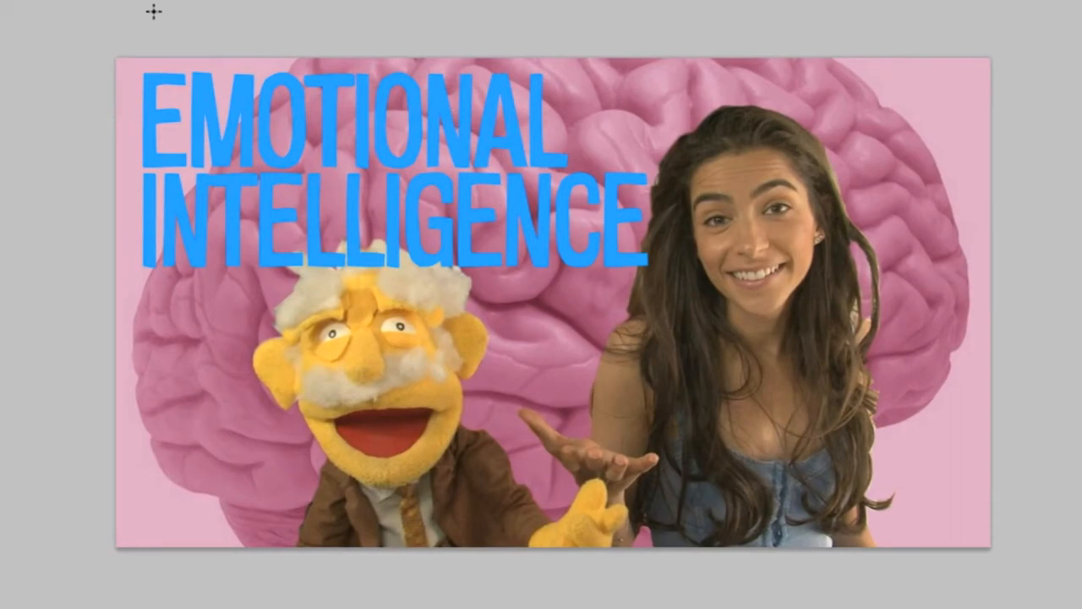
Add a 9 px black outside Stroke to the Emotional Intelligence text layer
click(544, 159)
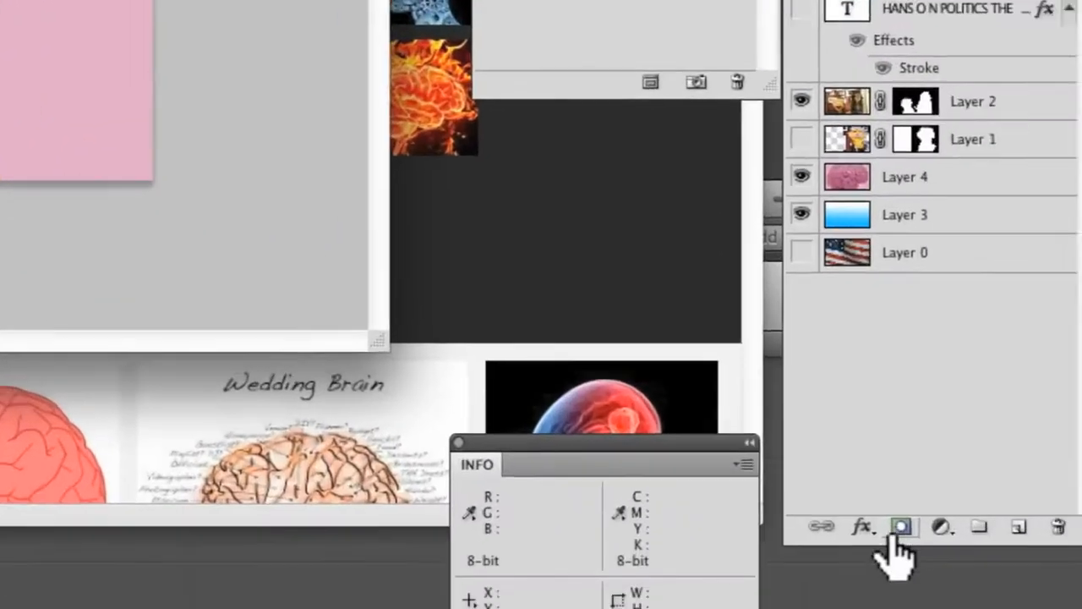
click(835, 514)
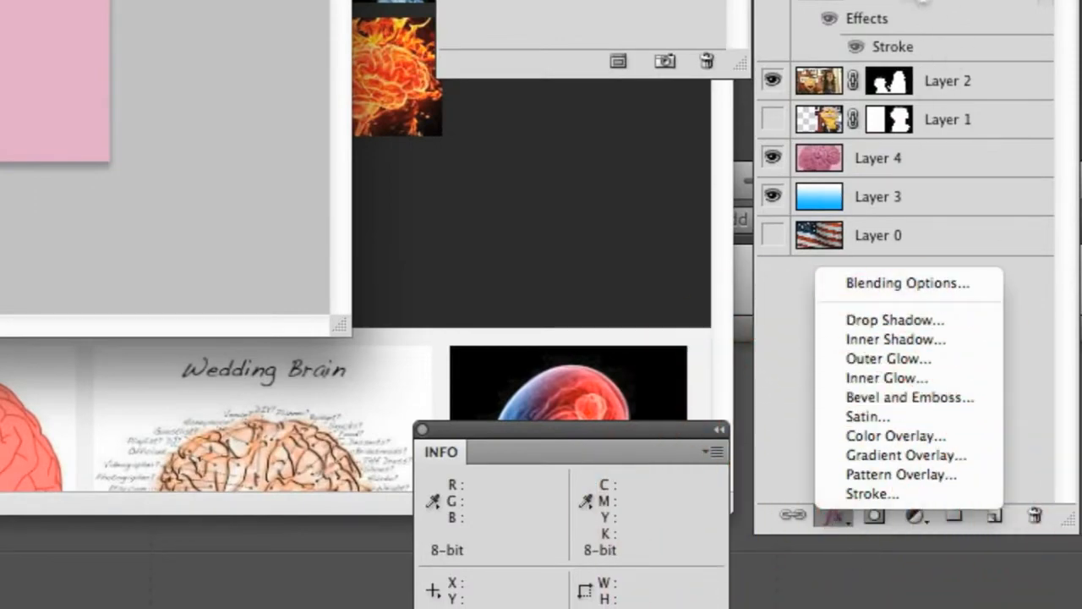
click(871, 493)
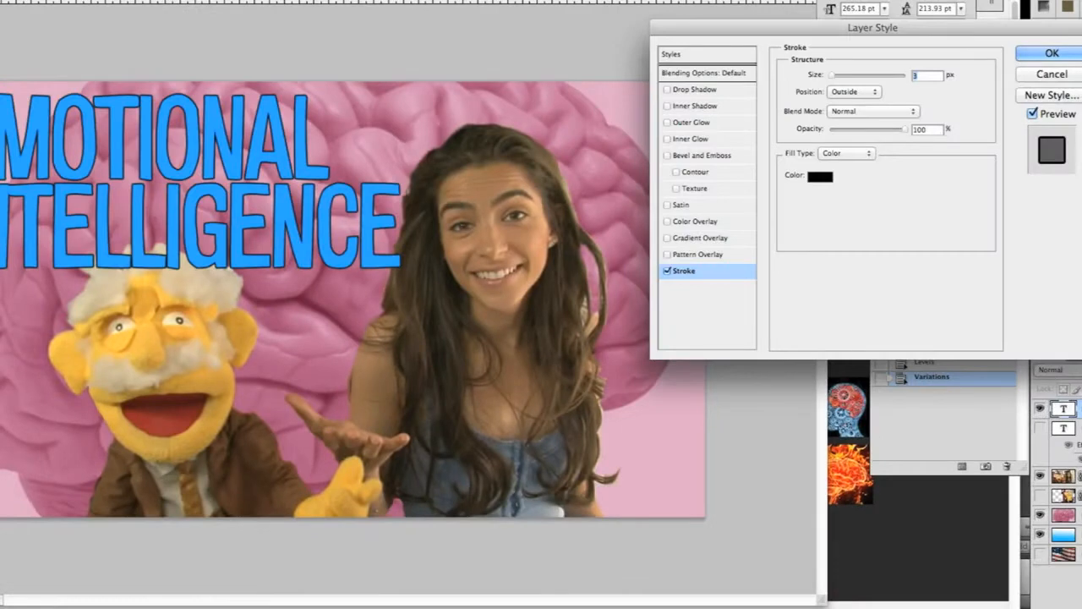
key(Up)
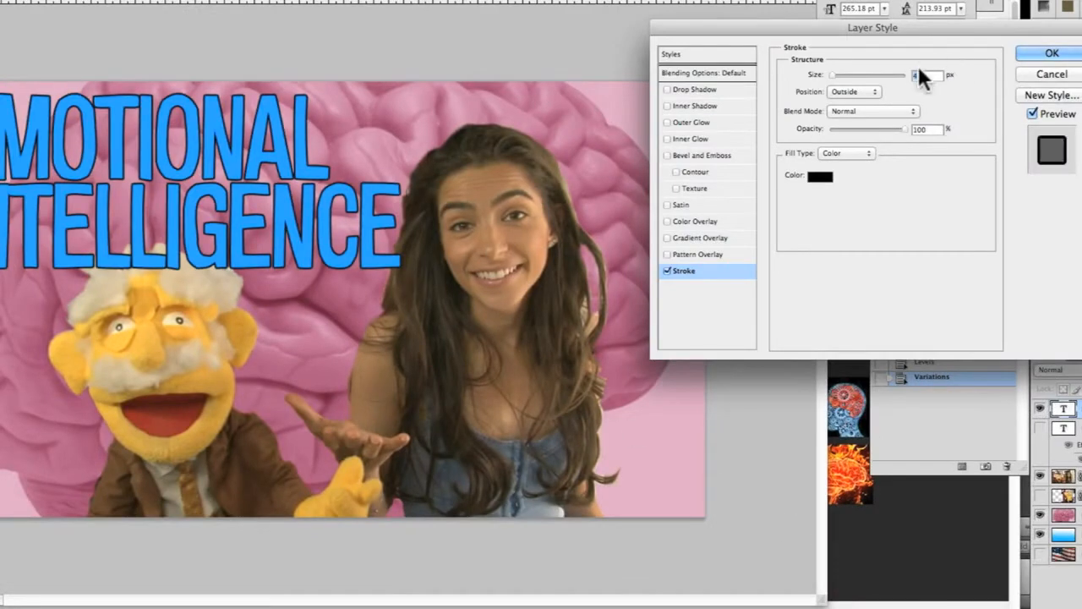
key(Up)
key(Up)
key(Up)
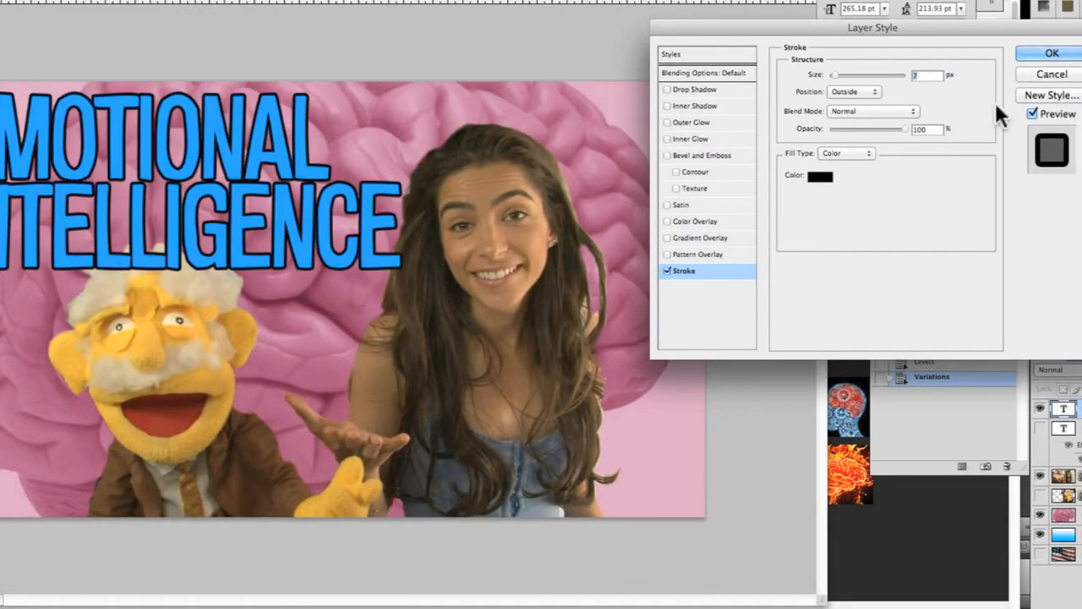
key(Up)
key(Up)
key(Up)
key(Up)
key(Up)
key(Up)
key(Up)
key(Up)
key(Up)
key(Up)
key(Up)
key(Up)
key(Up)
key(Up)
key(Up)
key(Up)
key(Up)
key(Up)
key(Up)
key(Up)
key(Down)
key(Down)
key(Down)
key(Down)
key(Down)
key(Down)
key(Down)
key(Down)
key(Down)
key(Down)
key(Down)
key(Down)
key(Down)
key(Down)
key(Down)
key(Down)
key(Down)
key(Down)
key(Down)
key(Down)
key(Down)
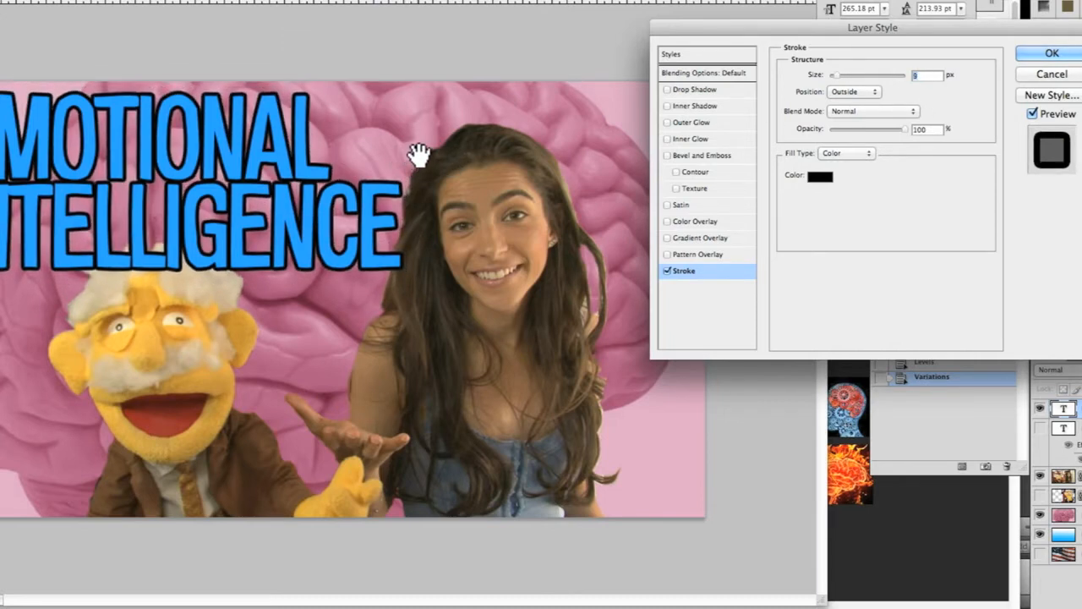
key(Return)
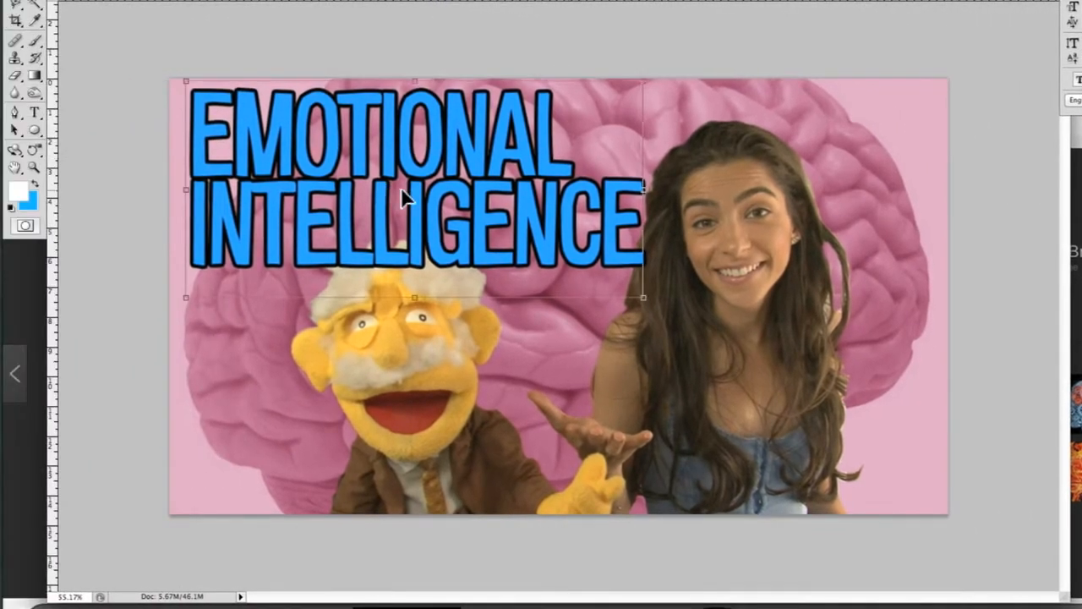
Scale the Emotional Intelligence title down with Free Transform and move it up clear of the puppet's head
drag(184, 78, 243, 103)
drag(288, 166, 290, 147)
key(Return)
Add a two-line text over the woman reading "WITH" and the guest's full name
key(t)
click(679, 364)
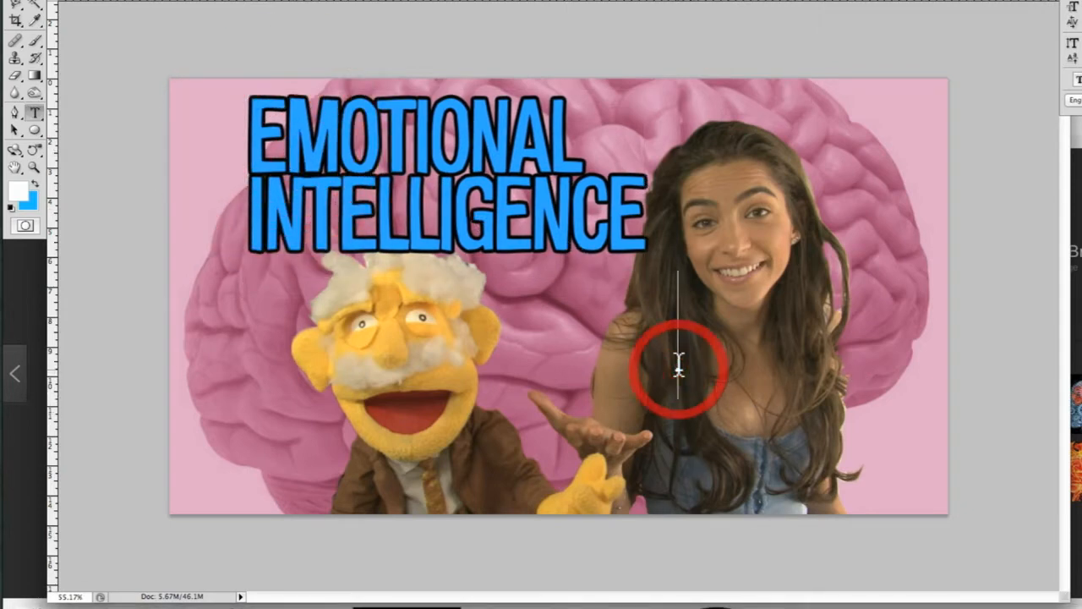
text(WITH)
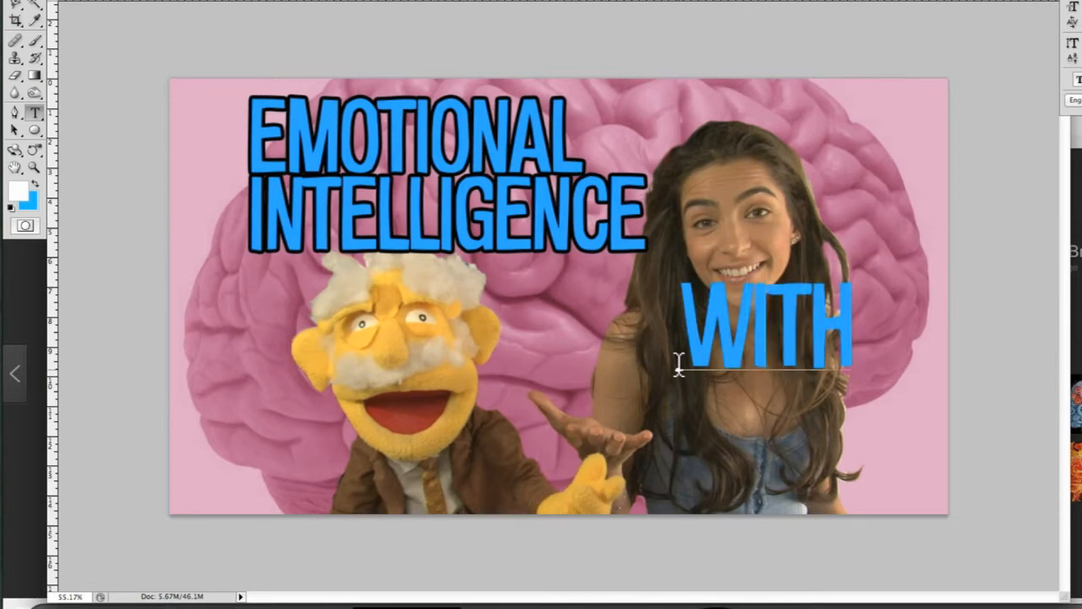
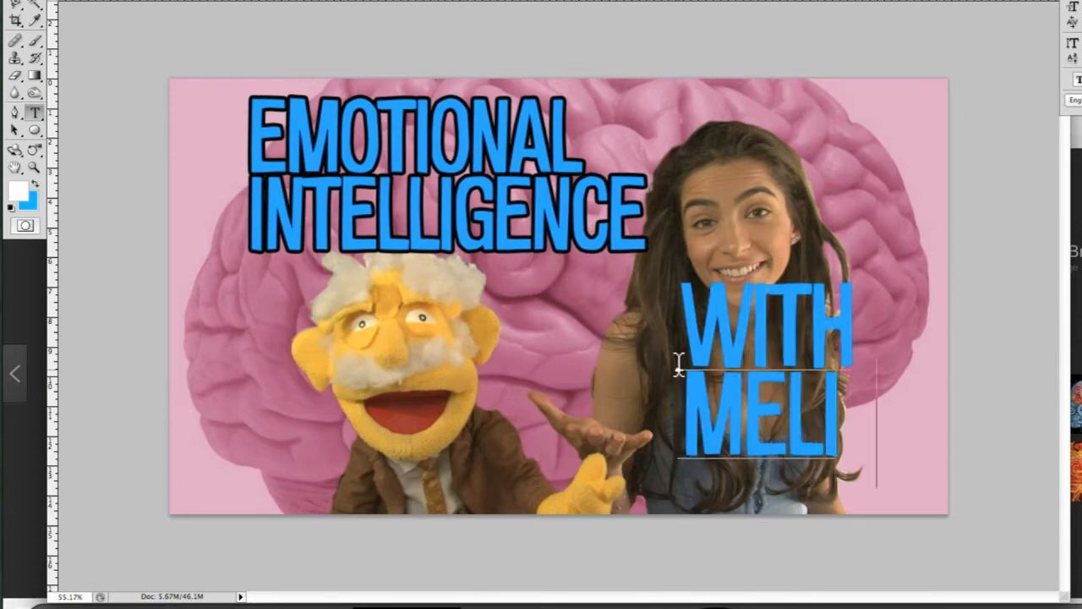
Center-align the guest credit text and set its color to white (ffffff)
key(super+a)
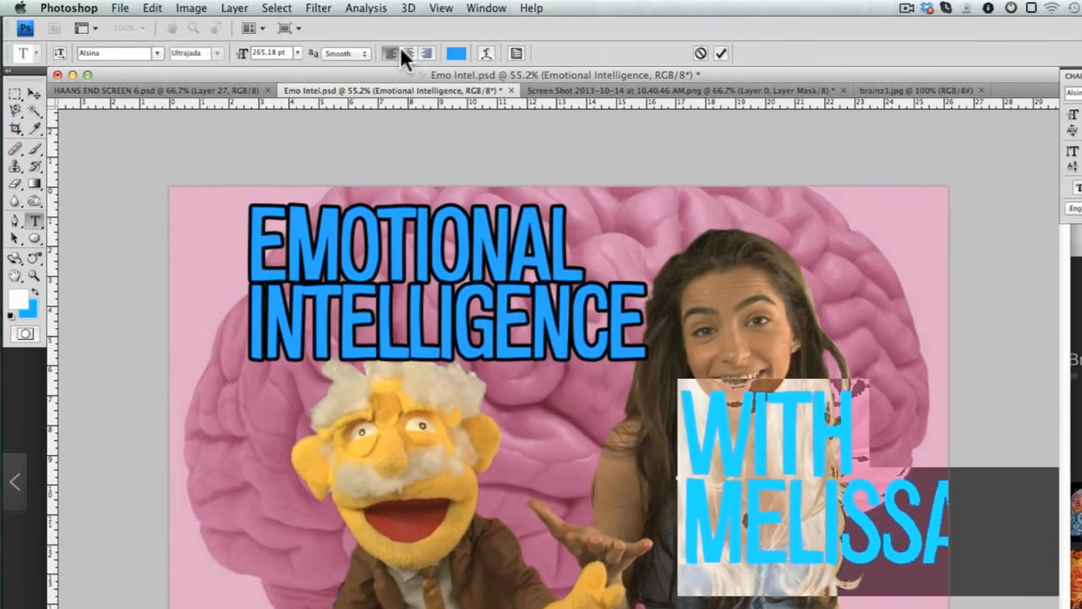
click(409, 53)
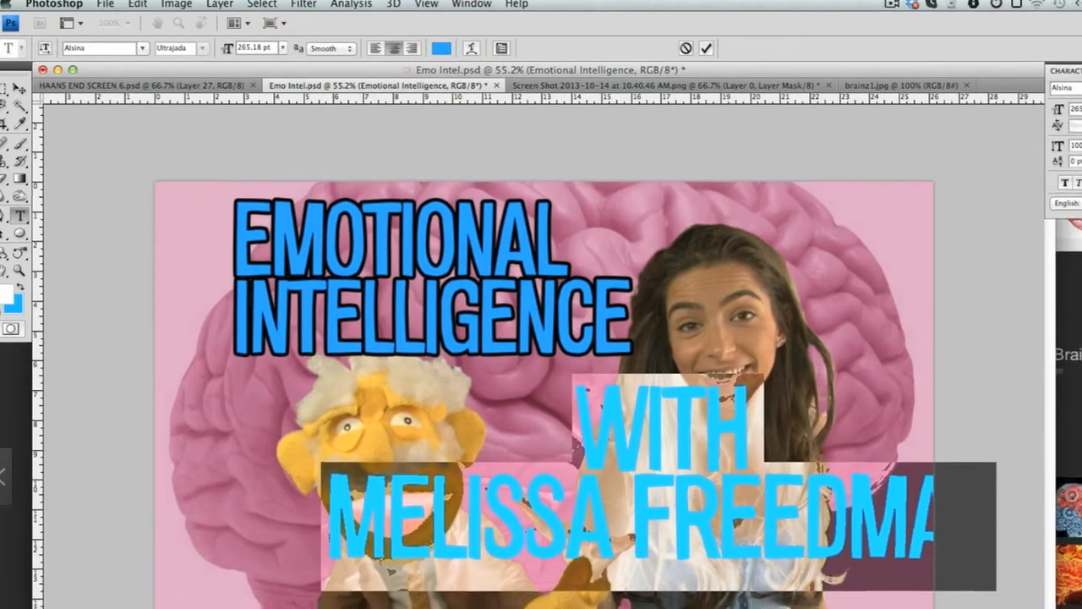
click(1017, 113)
drag(695, 224, 511, 66)
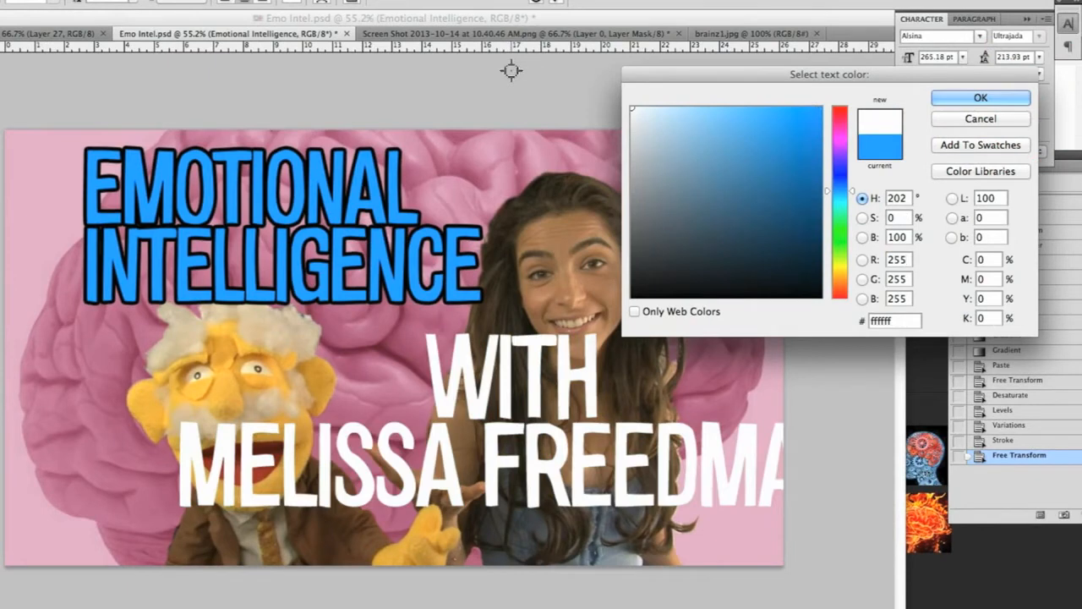
key(Return)
key(super+Return)
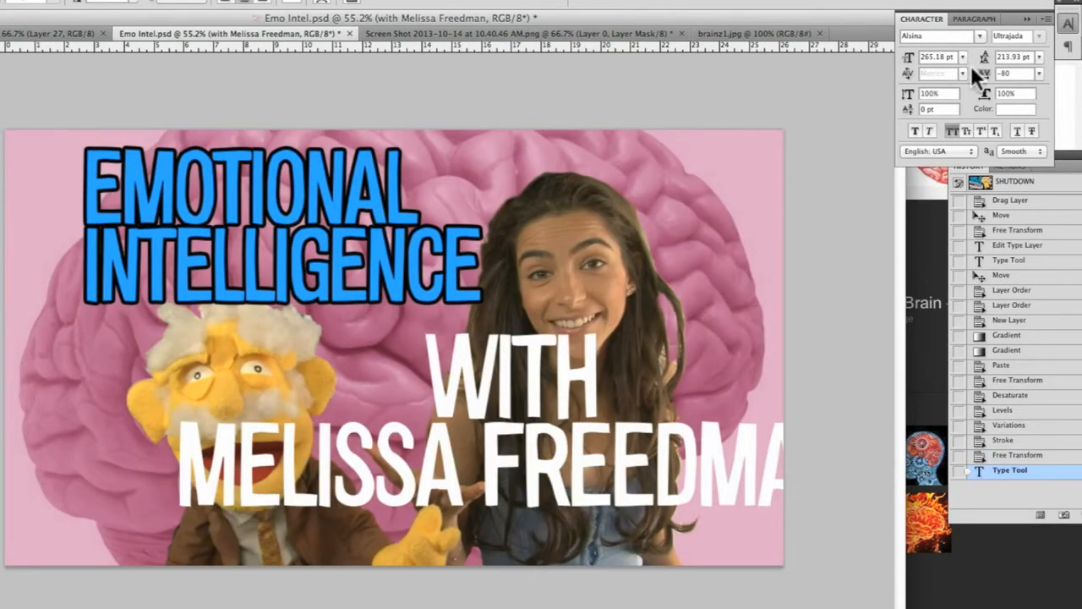
Scale the guest credit down to about 169 pt with Free Transform and place it in the canvas's lower-right corner
key(super+t)
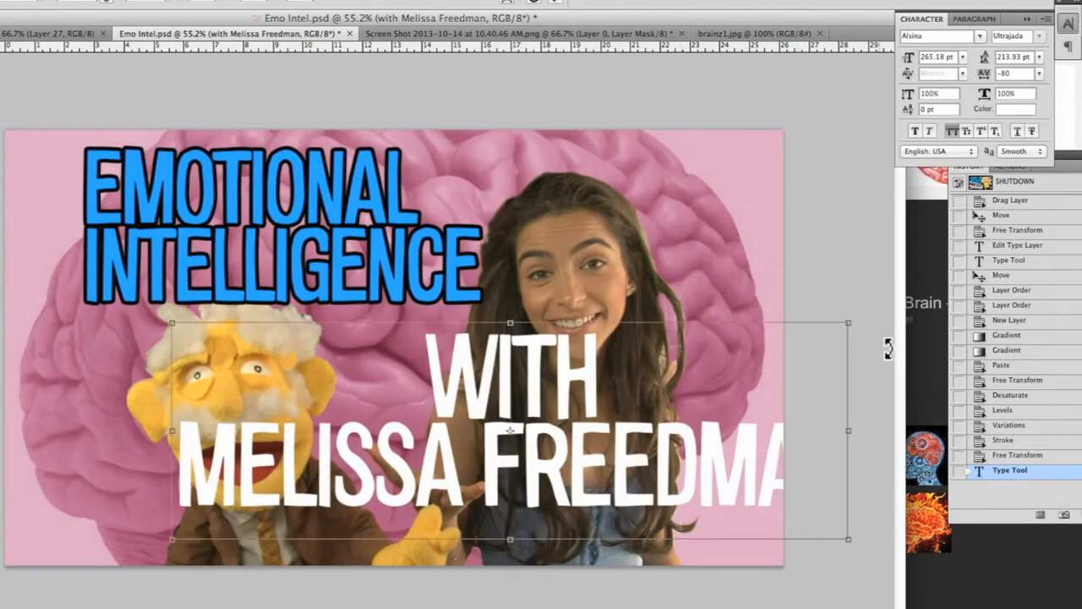
drag(846, 324, 728, 379)
drag(562, 409, 606, 463)
key(Return)
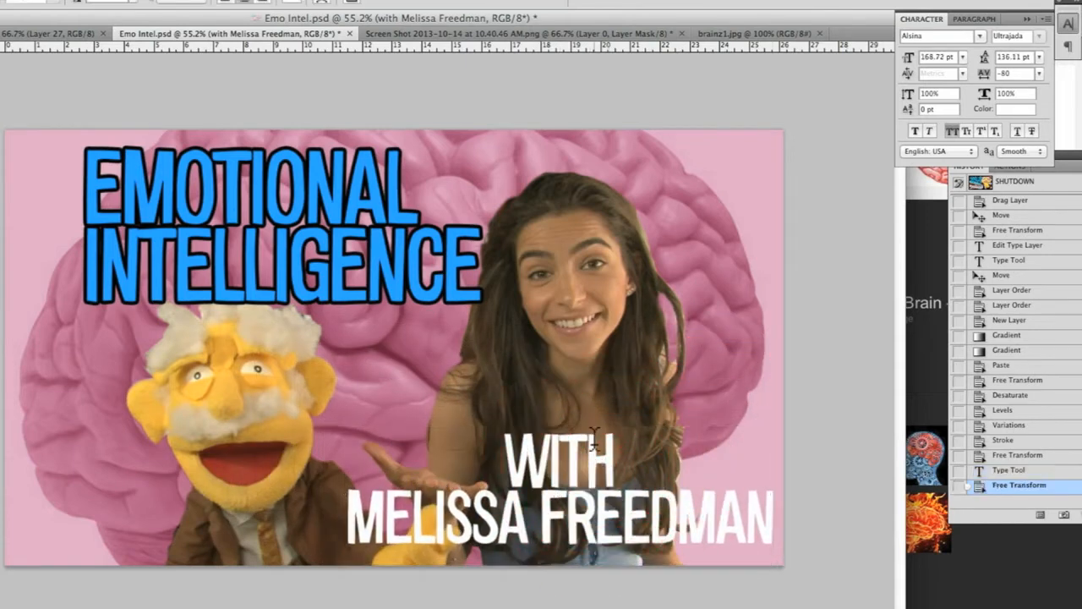
Reduce the font size of the word "WITH" in the guest credit to 98.72 pt
double_click(531, 456)
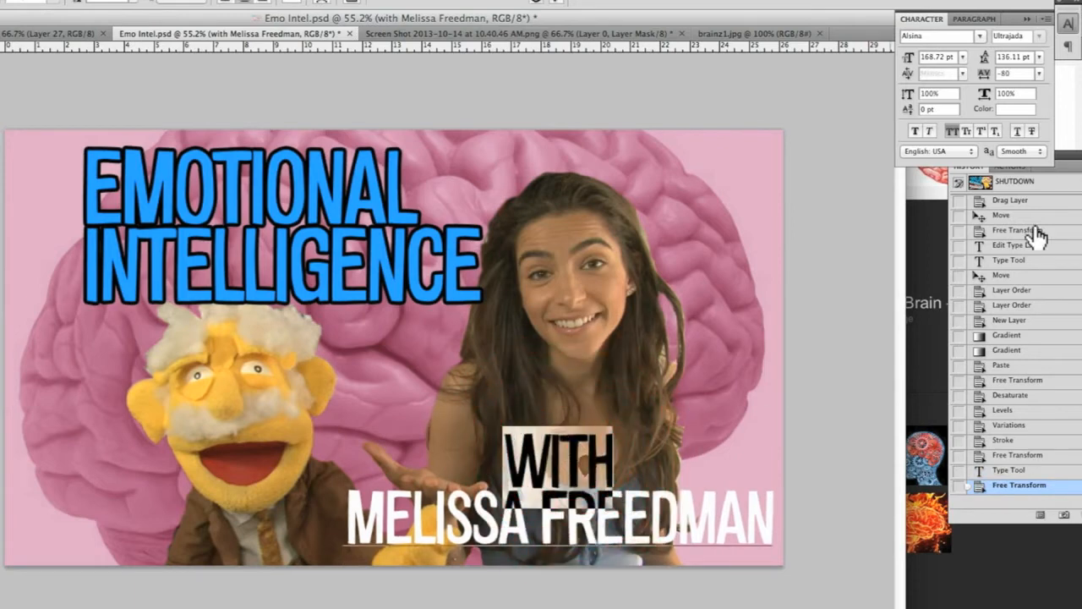
click(929, 60)
key(shift+Down)
key(shift+Down)
key(shift+Down)
key(shift+Down)
key(shift+Down)
key(shift+Down)
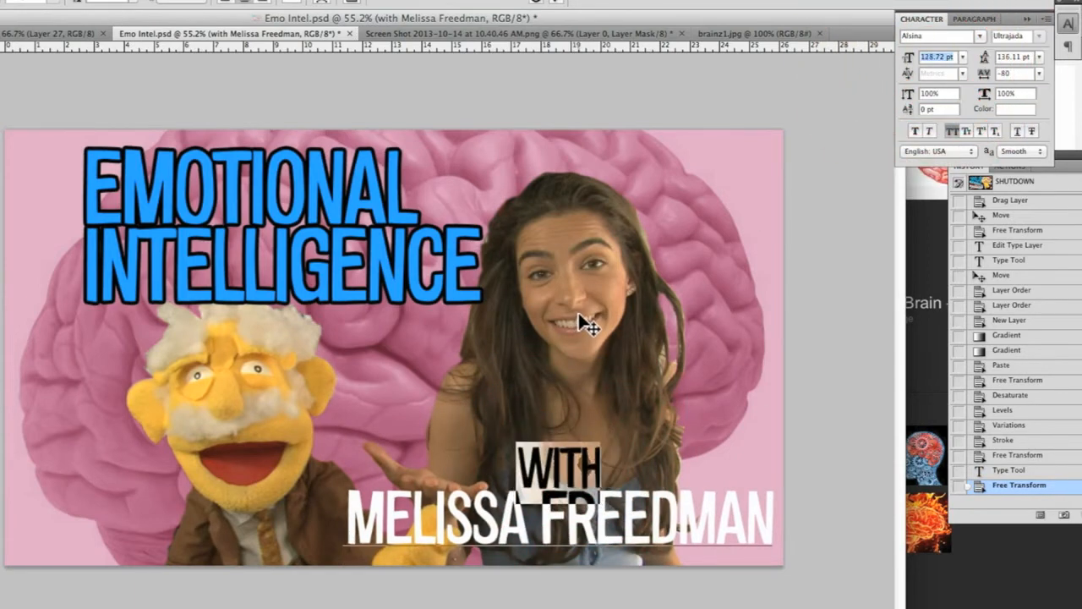
key(Down)
key(Down)
key(Down)
key(Down)
key(Down)
key(Down)
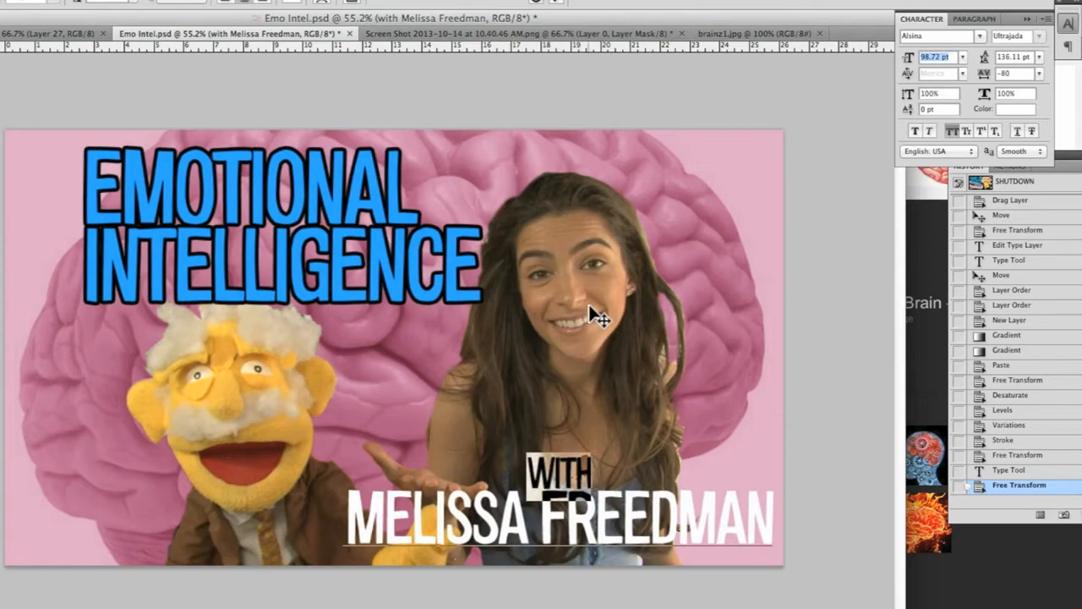
key(ctrl+Return)
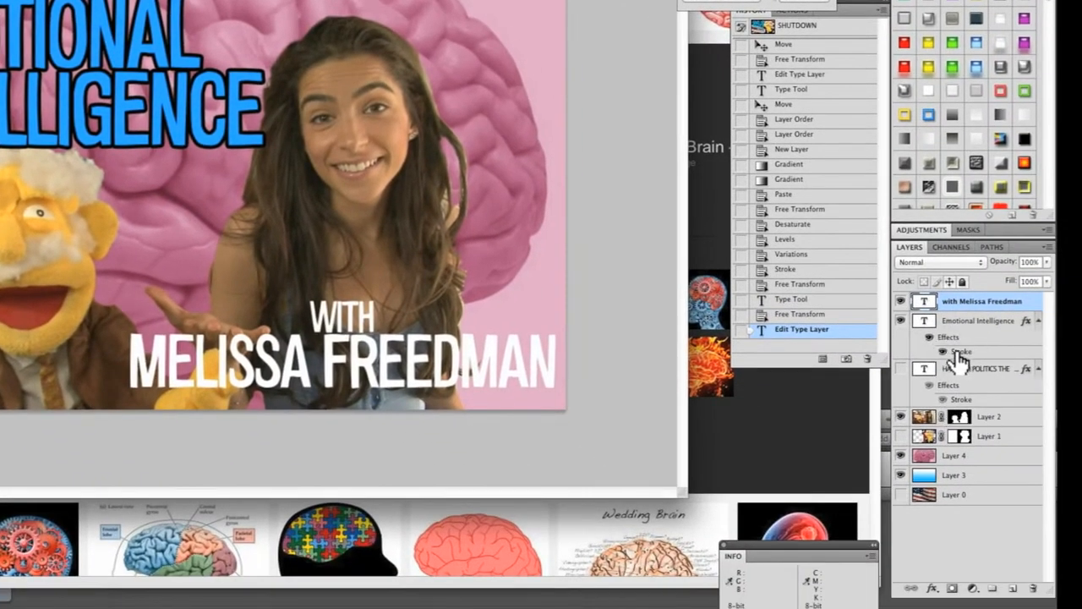
Copy the Stroke effect from the Emotional Intelligence layer onto the guest credit layer
key(alt)
key(alt)
drag(966, 358, 972, 301)
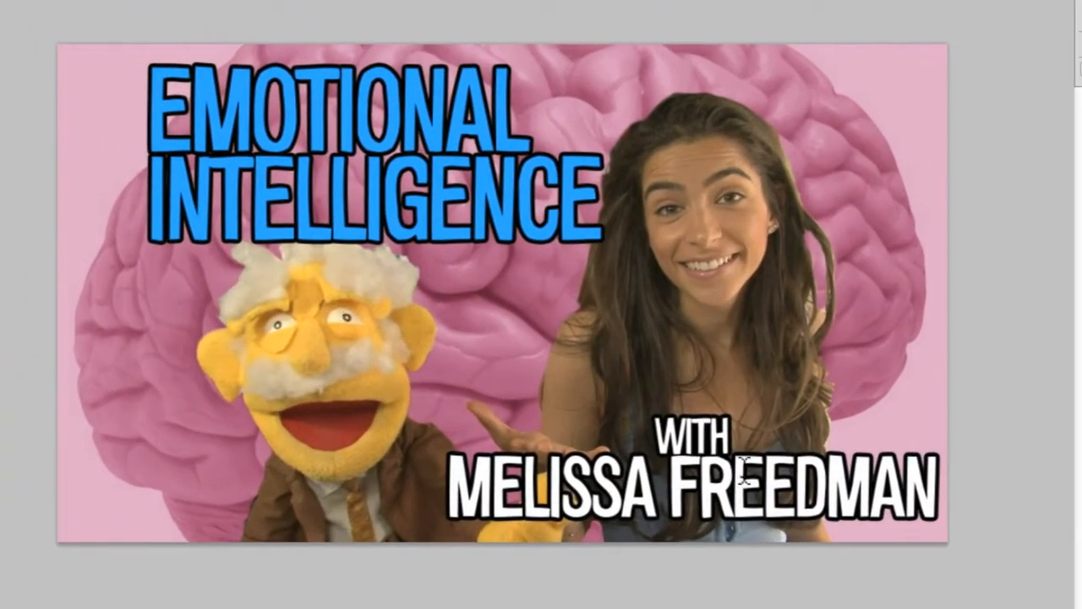
Shrink the guest credit slightly with Free Transform to leave a margin from the canvas's right edge
key(super+t)
drag(937, 414, 906, 416)
key(Return)
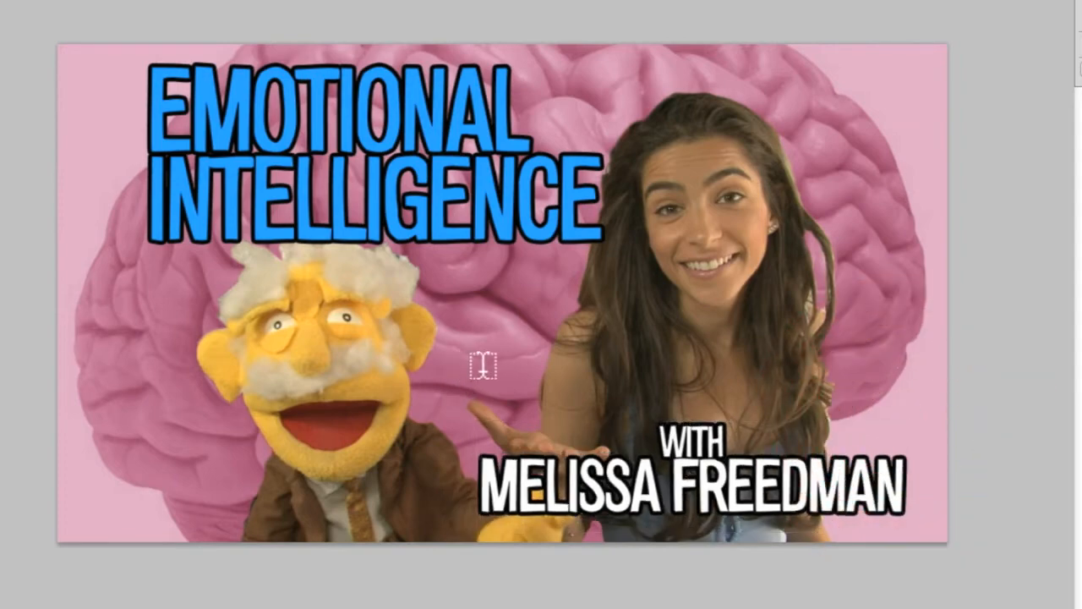
Examine how readable the whole thumbnail is at large and very small display sizes
scroll(487, 363, up, 5)
scroll(486, 364, down, 4)
scroll(486, 364, up, 1)
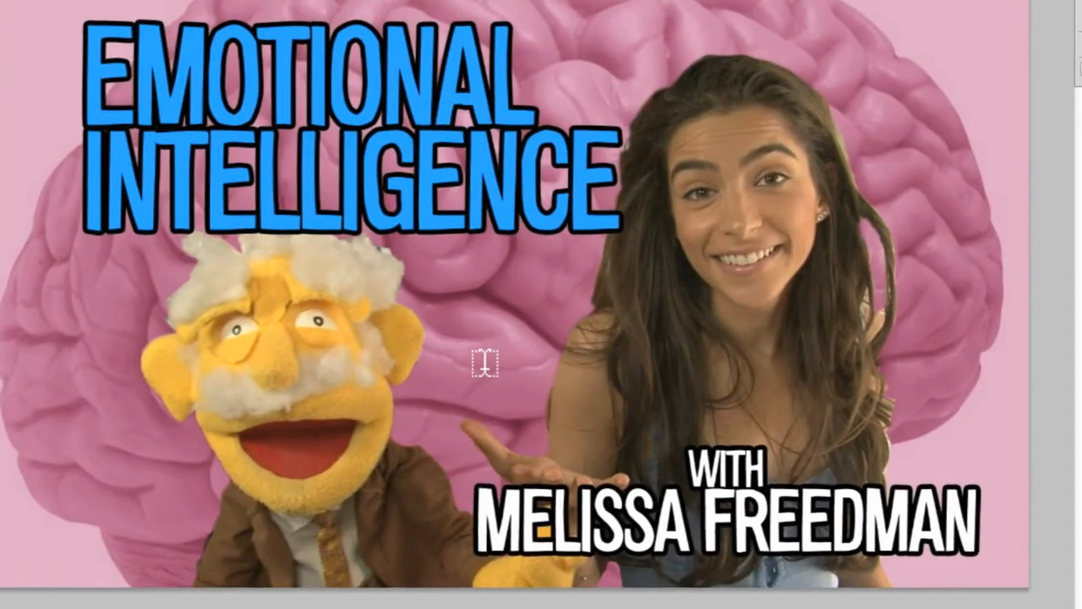
scroll(482, 355, down, 3)
scroll(481, 355, down, 5)
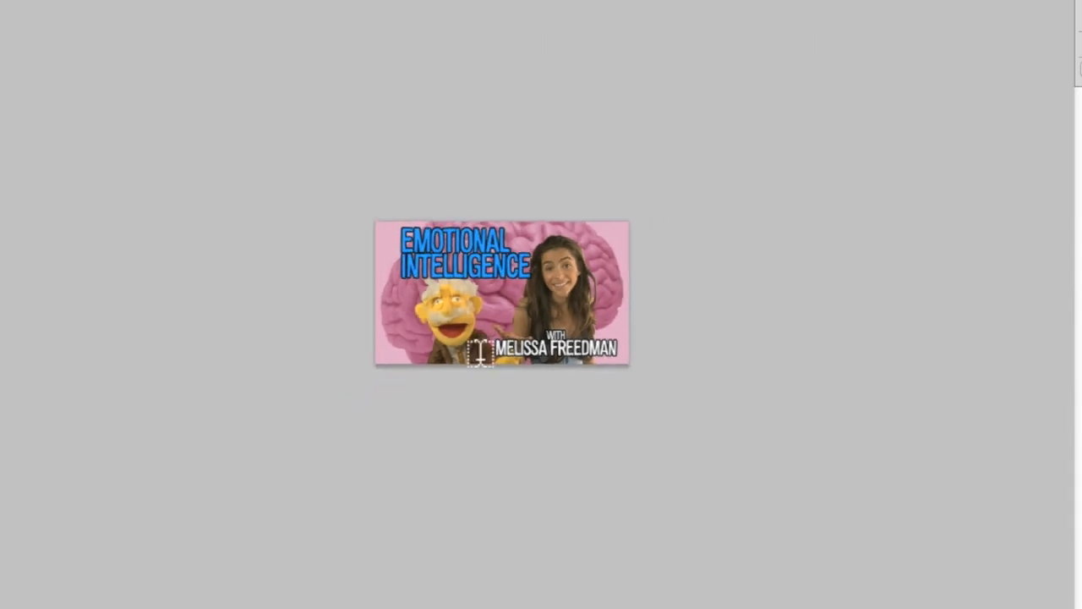
scroll(481, 353, down, 1)
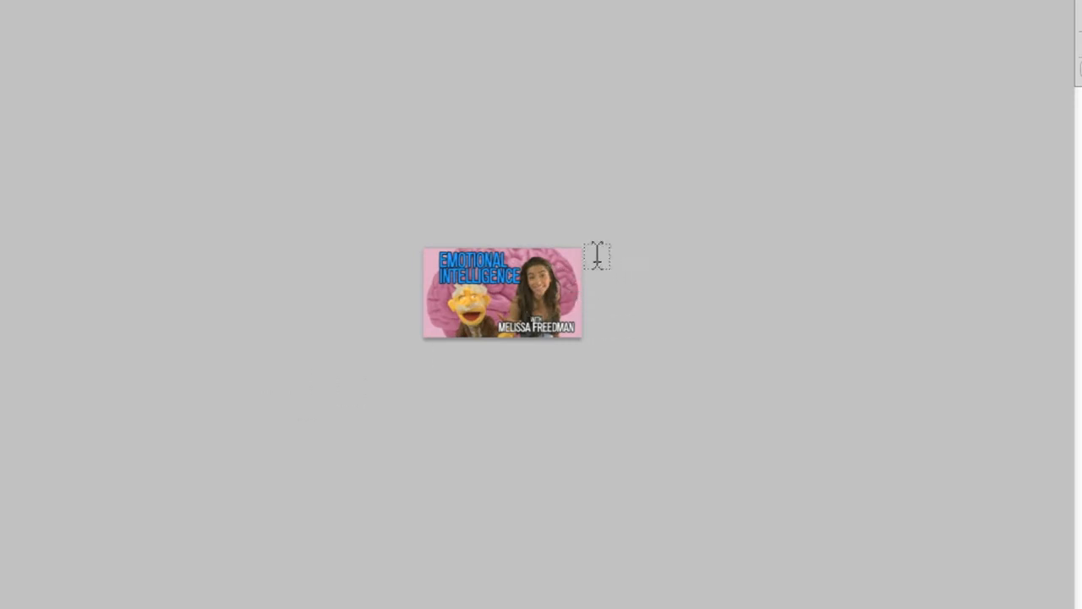
scroll(536, 288, up, 6)
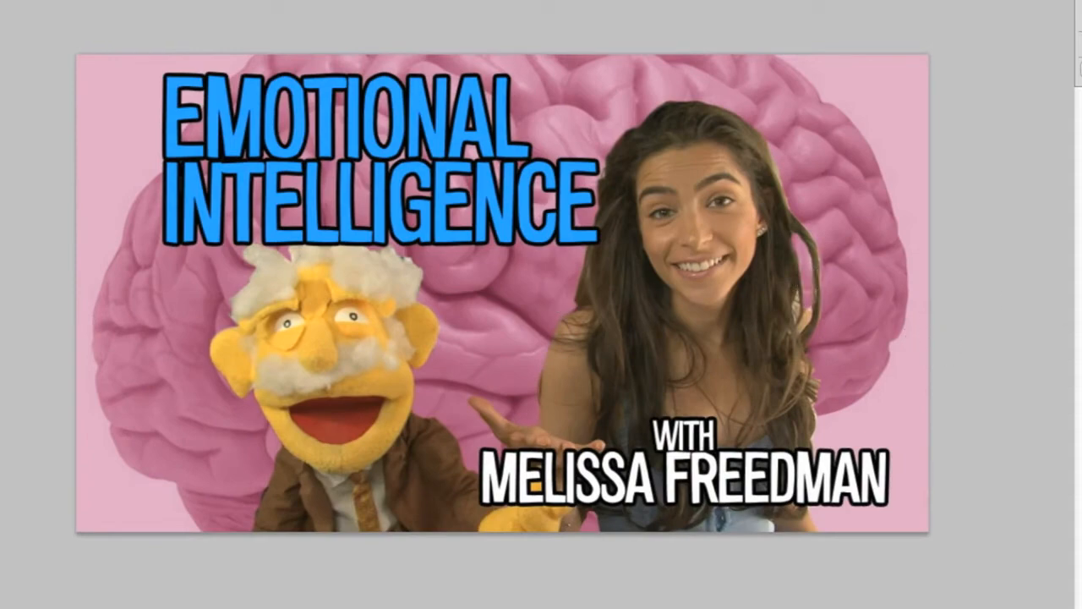
Select the area around the woman on Layer 2 with a rough Magnetic Lasso outline
click(972, 460)
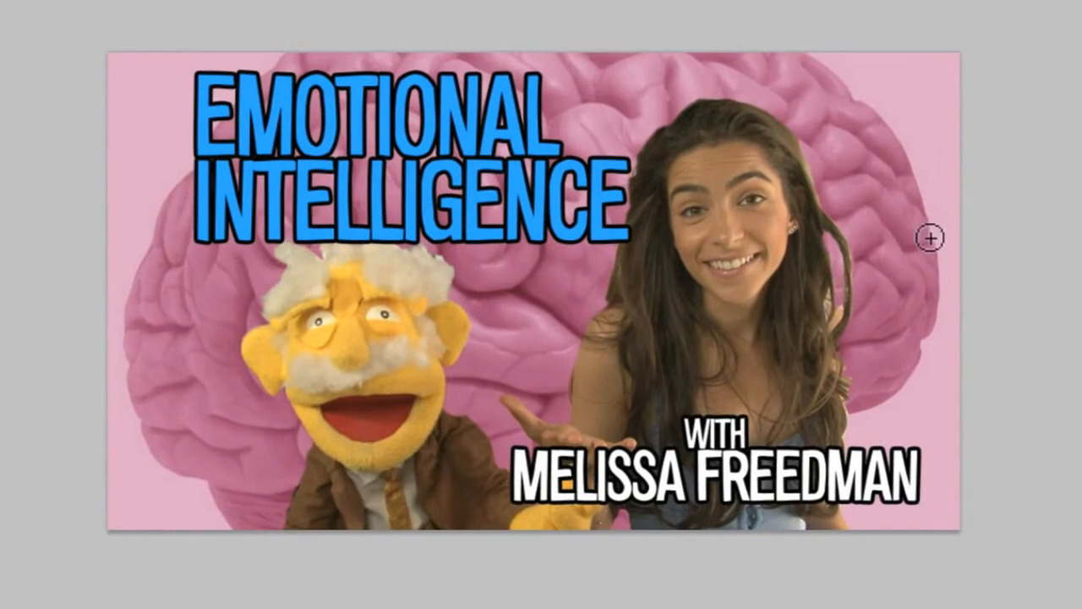
click(823, 100)
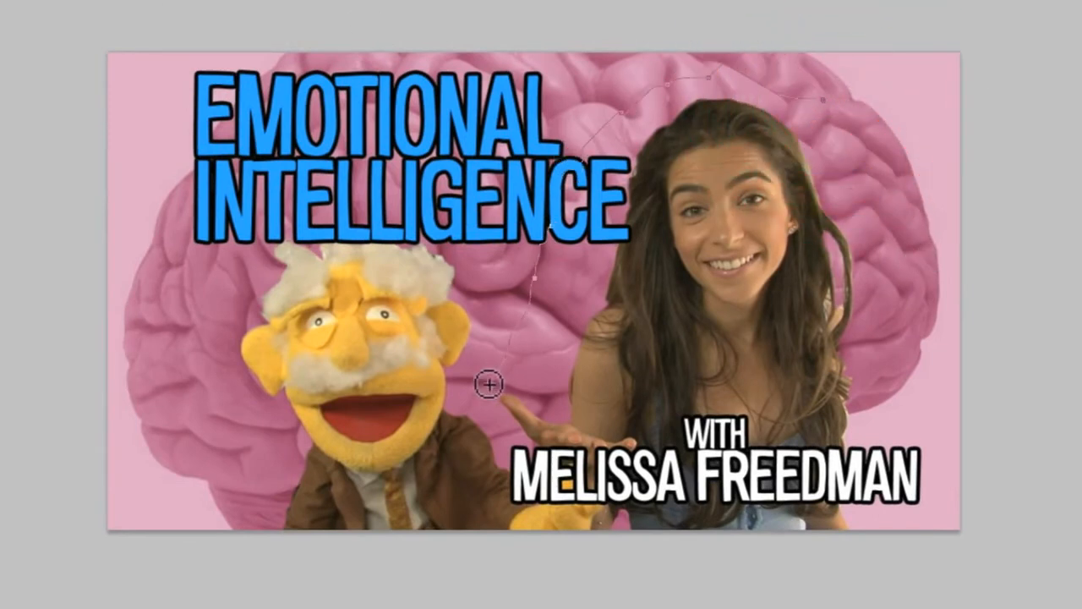
click(497, 432)
click(539, 459)
click(569, 475)
click(601, 496)
click(621, 531)
click(677, 549)
click(964, 227)
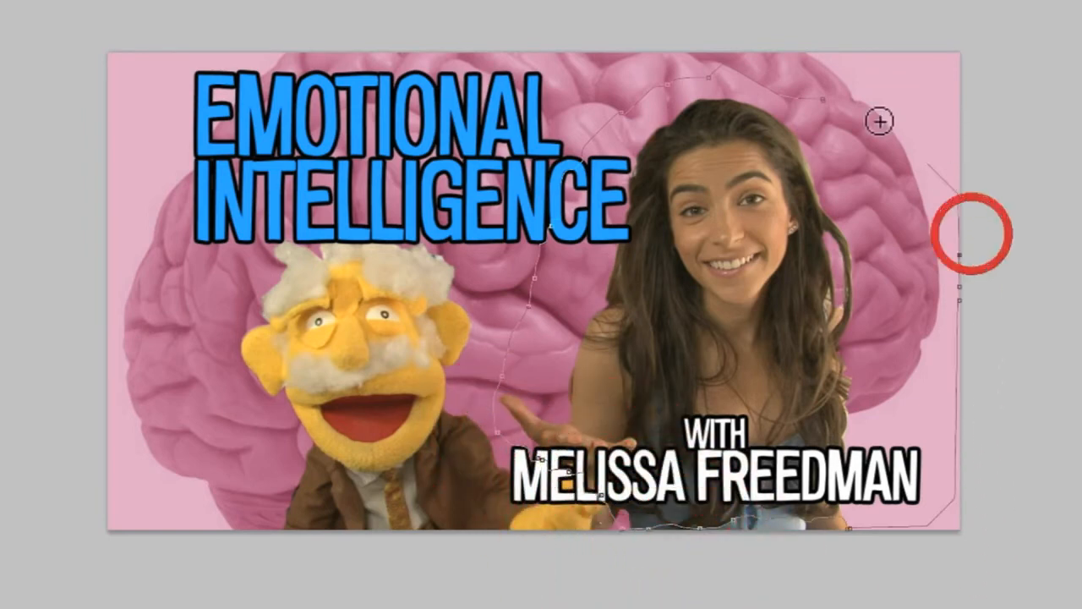
click(860, 93)
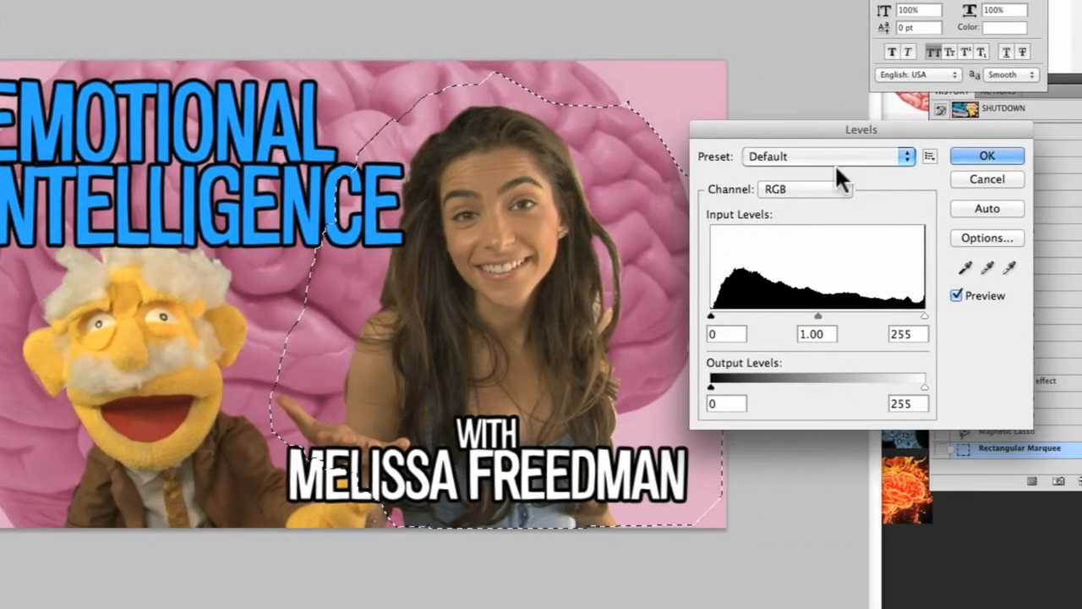
Brighten the selected woman with Levels, setting the input black point to 20, midtones to 1.18 and white point to 189
drag(718, 318, 672, 314)
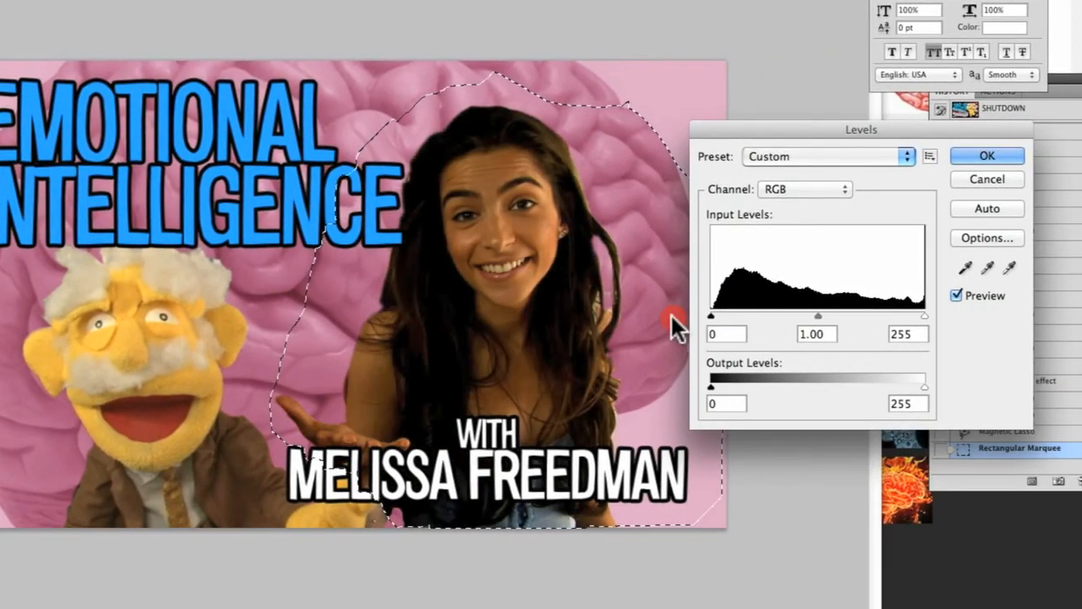
drag(924, 315, 876, 316)
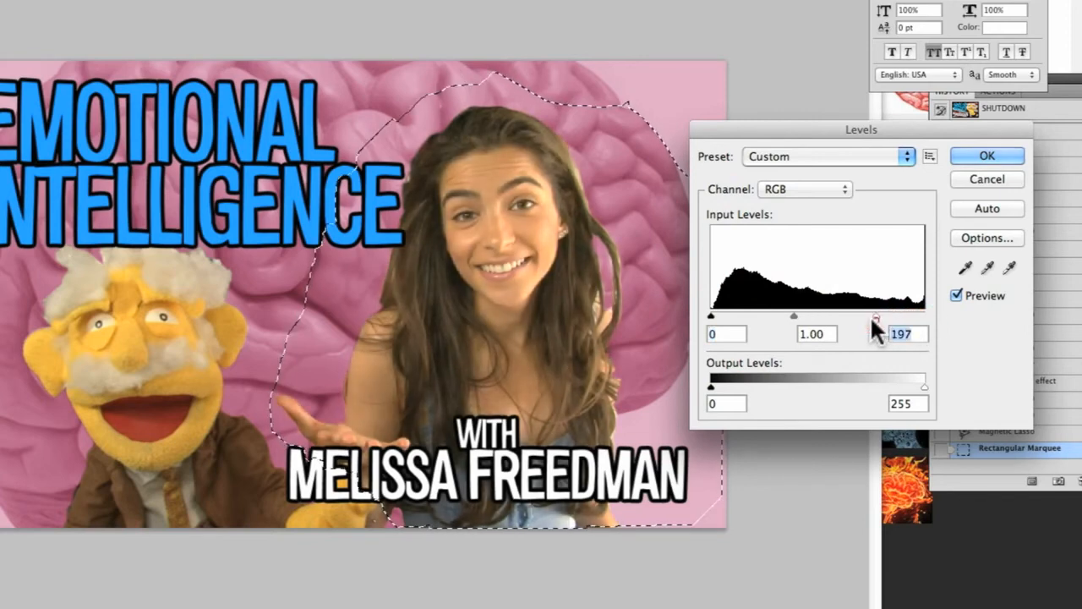
drag(794, 317, 794, 315)
drag(712, 316, 727, 315)
drag(801, 315, 794, 315)
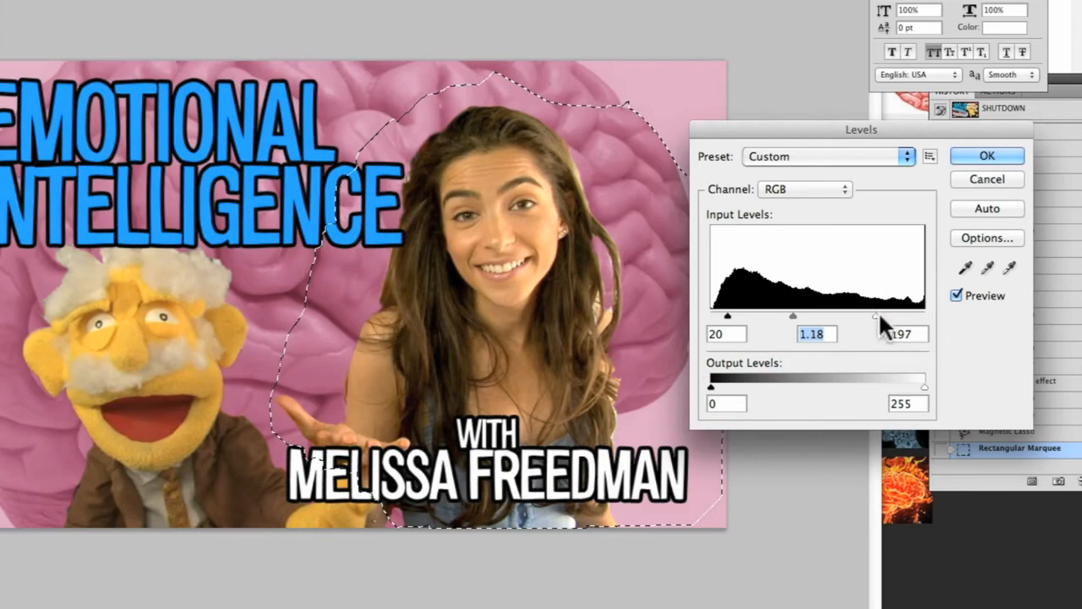
drag(885, 315, 870, 316)
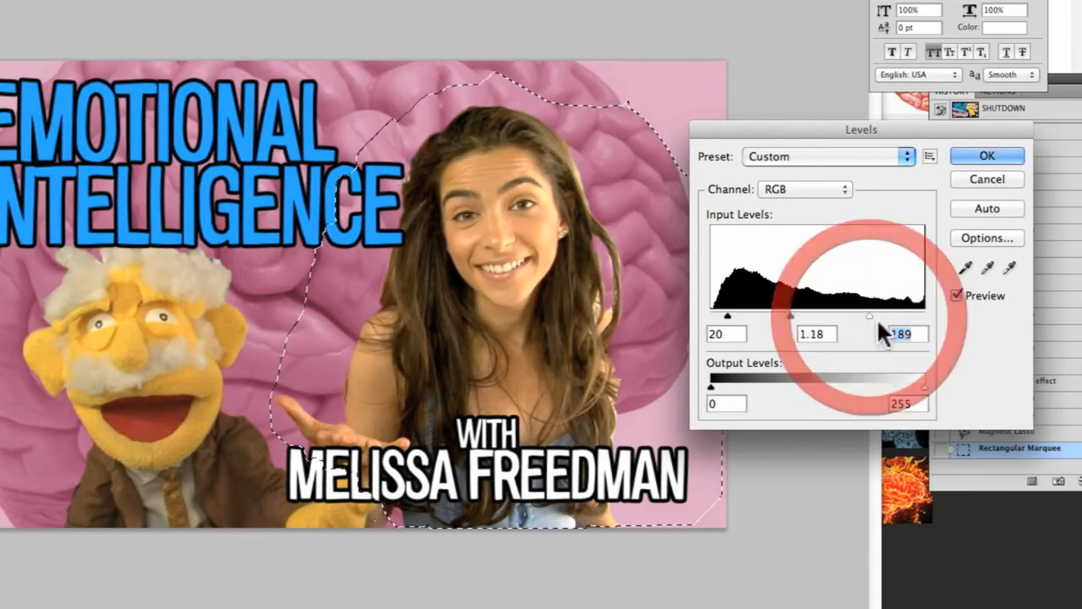
click(987, 155)
Compare the woman before and after the Levels adjustment at a small thumbnail size, keeping the adjusted version
key(super+minus)
key(super+minus)
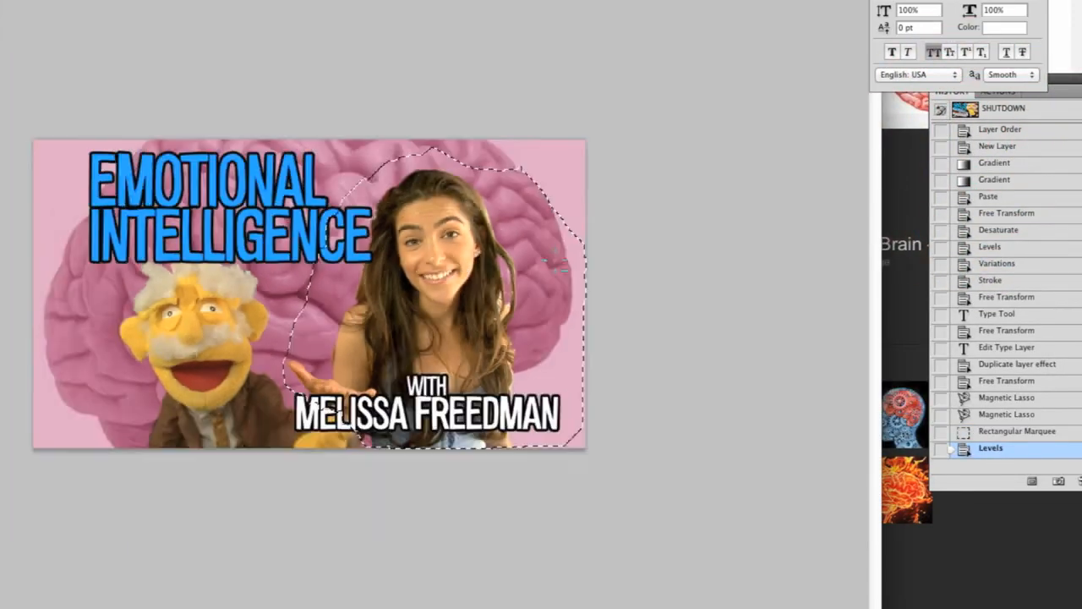
scroll(554, 260, down, 3)
key(v)
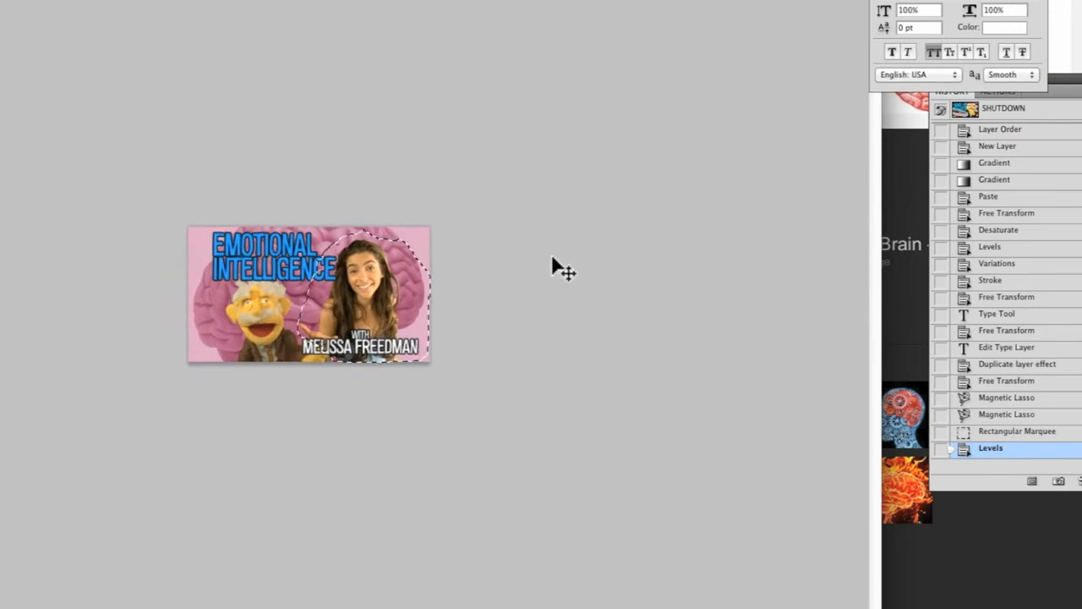
key(super+z)
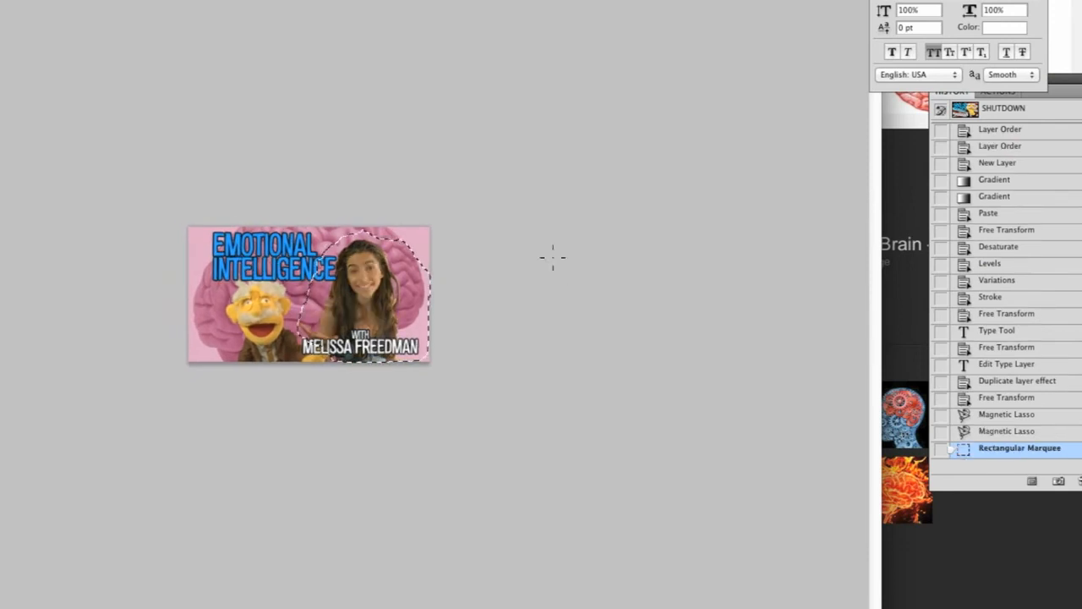
key(super+z)
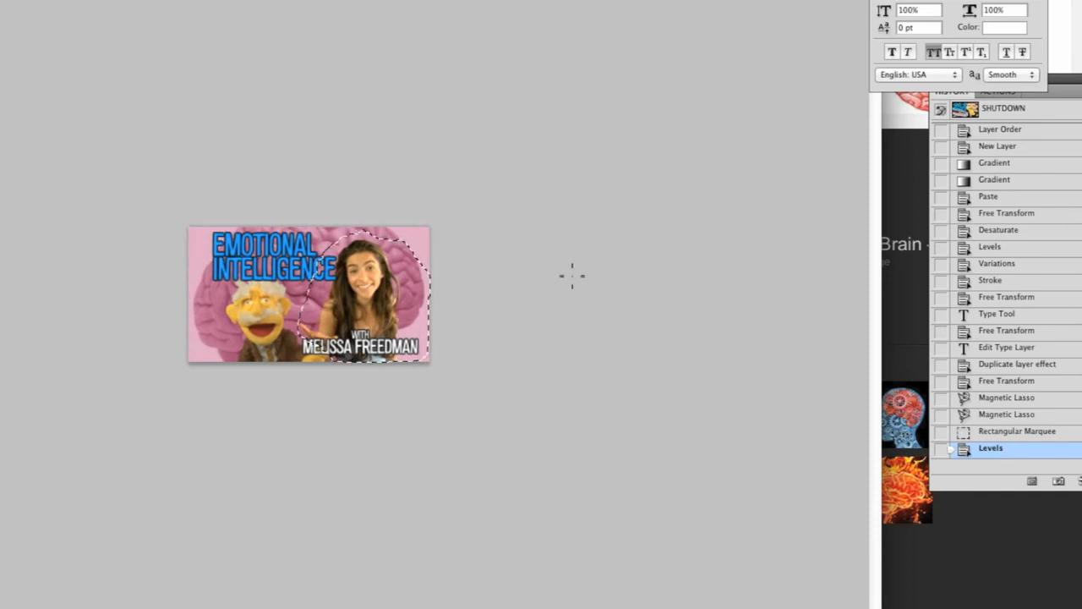
Deselect the area around the woman and hide the interface panels to show the thumbnail alone
key(super+d)
key(super+equal)
key(super+equal)
key(Tab)
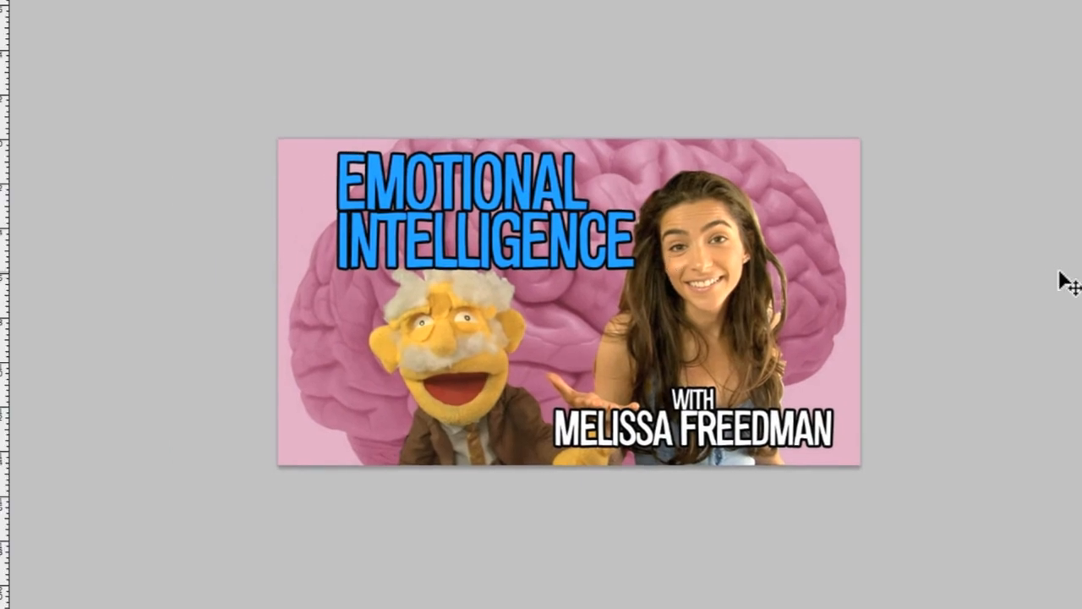
Save the layered thumbnail in Photoshop format as Emo Intel.psd in the THUMBNAILS folder, with Maximize compatibility on
key(super+shift+s)
text(Emo Intel.psd)
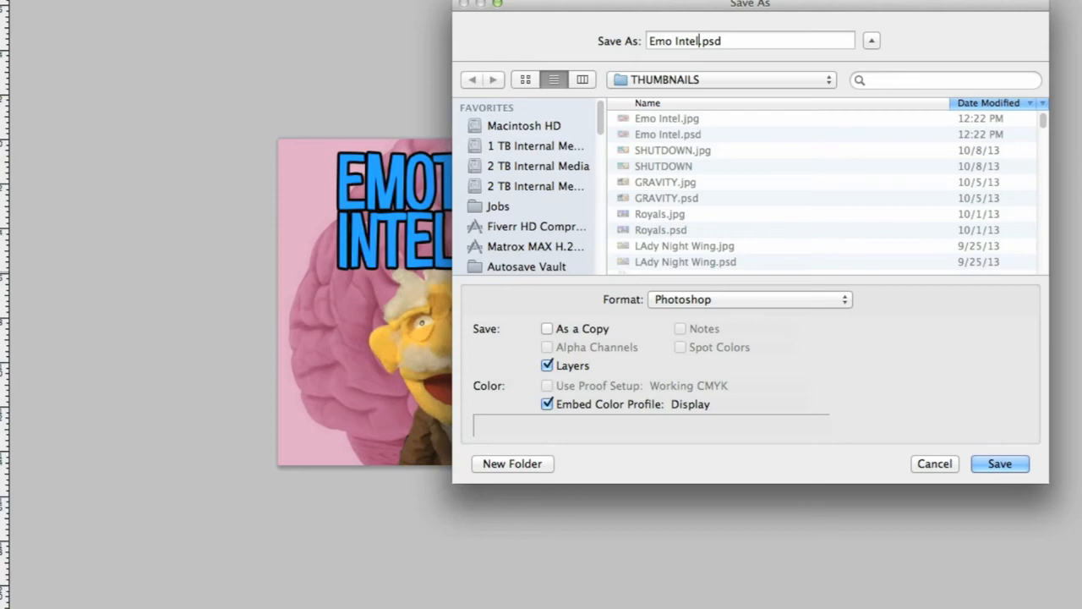
key(Return)
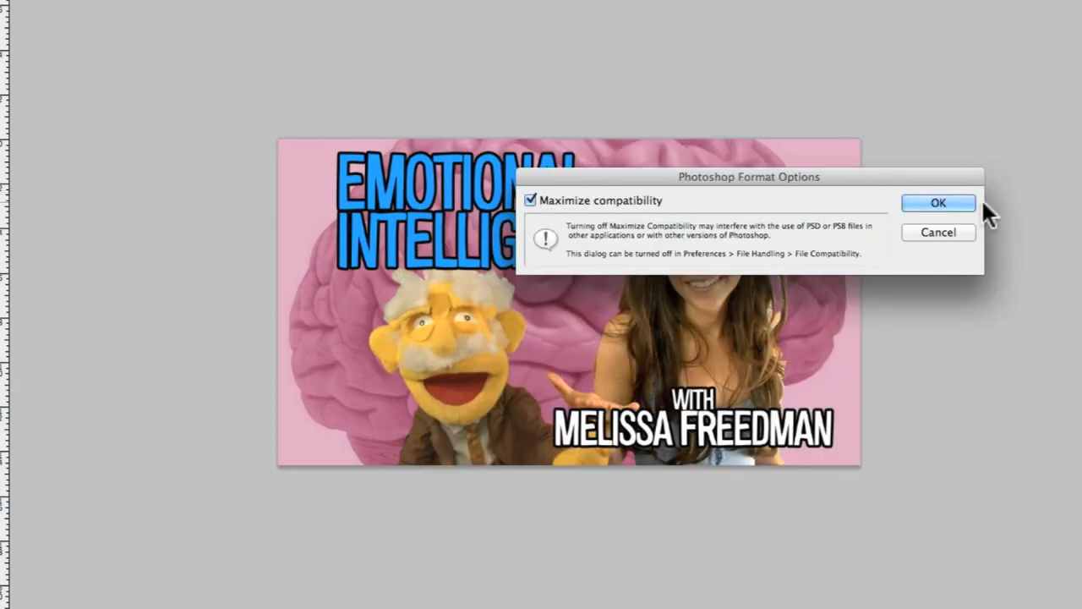
click(958, 200)
Move the guest credit slightly inward, farther from the canvas's right edge
click(693, 431)
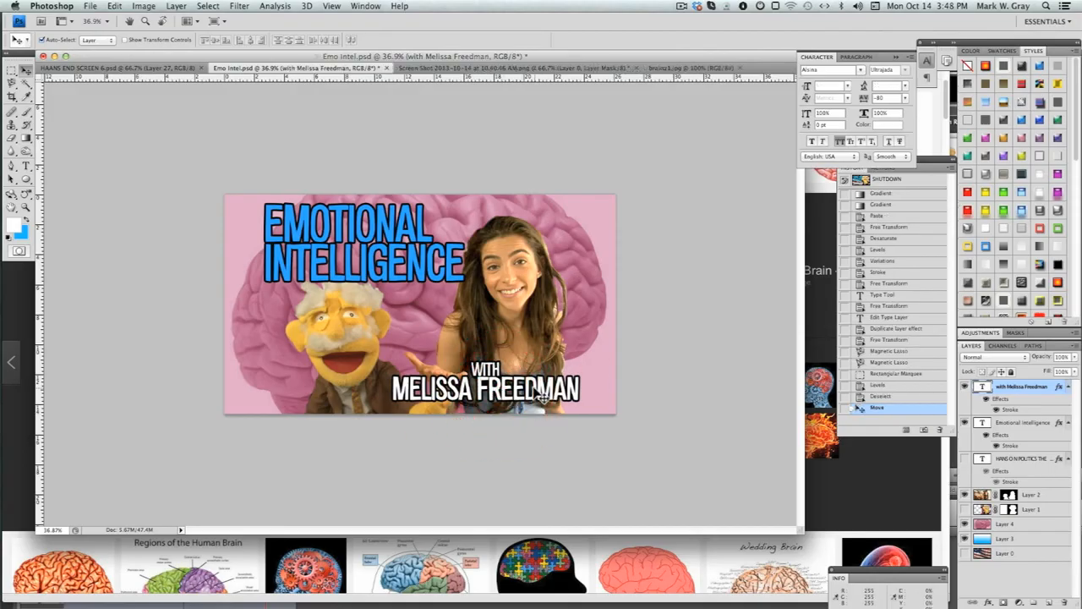
drag(505, 387, 509, 390)
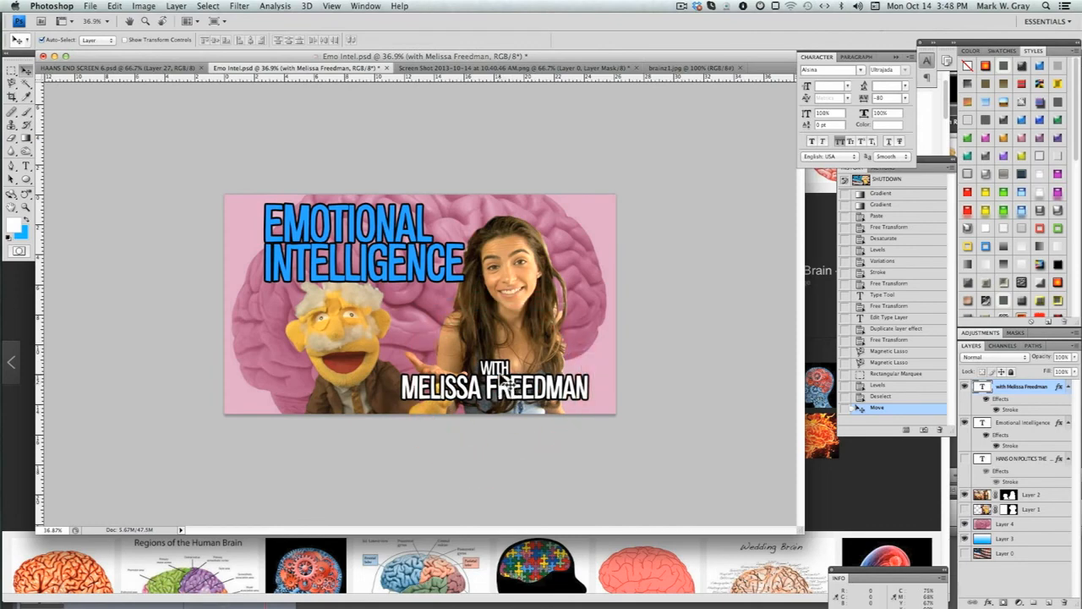
Save the thumbnail in JPEG format under the name Emo Intel in the THUMBNAILS folder
key(super+shift+s)
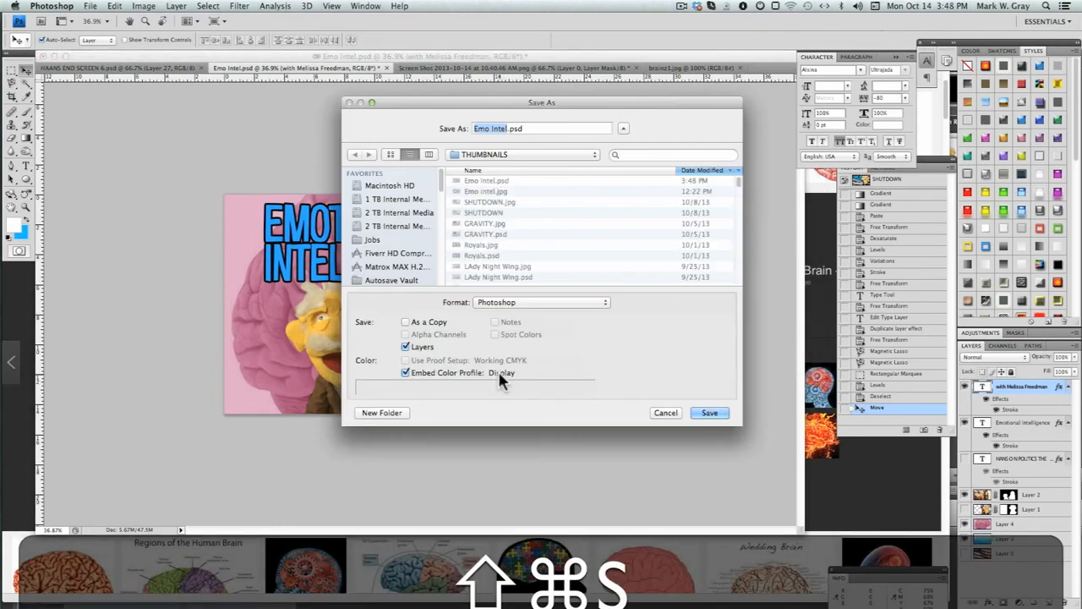
click(529, 304)
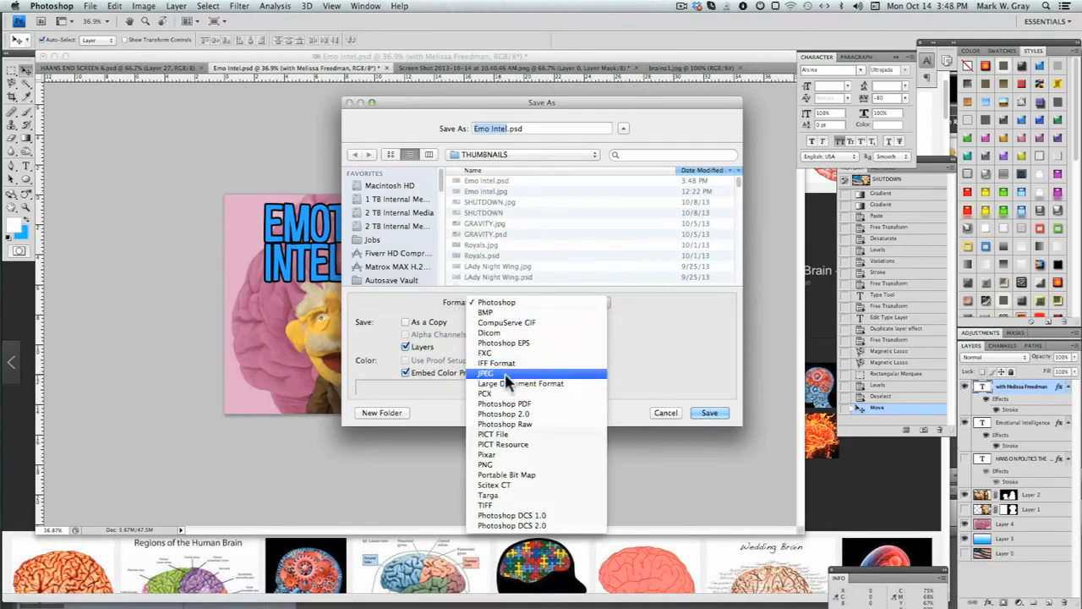
click(505, 375)
key(Return)
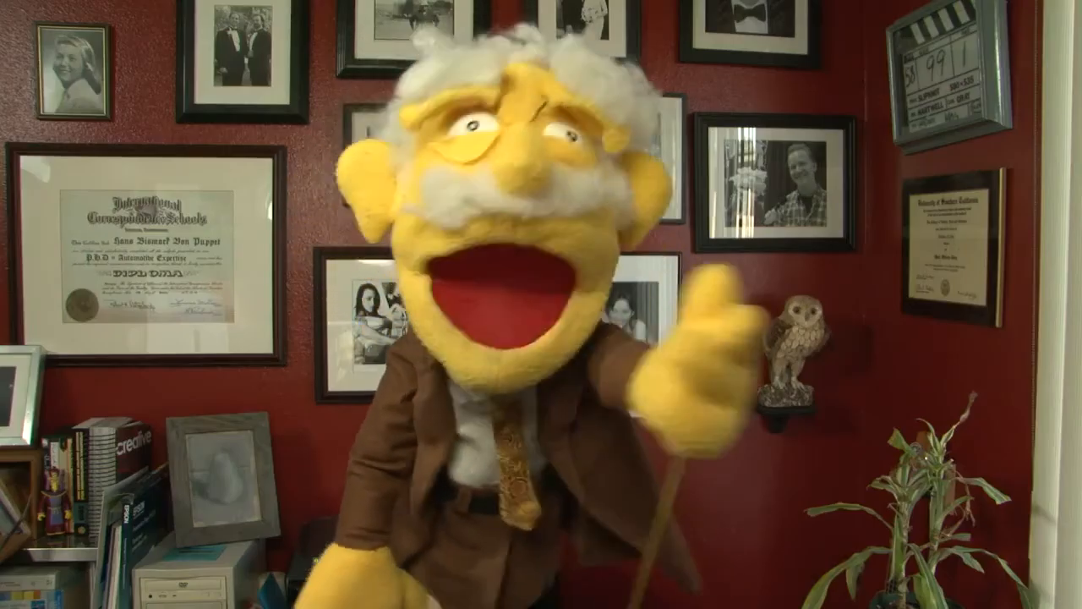